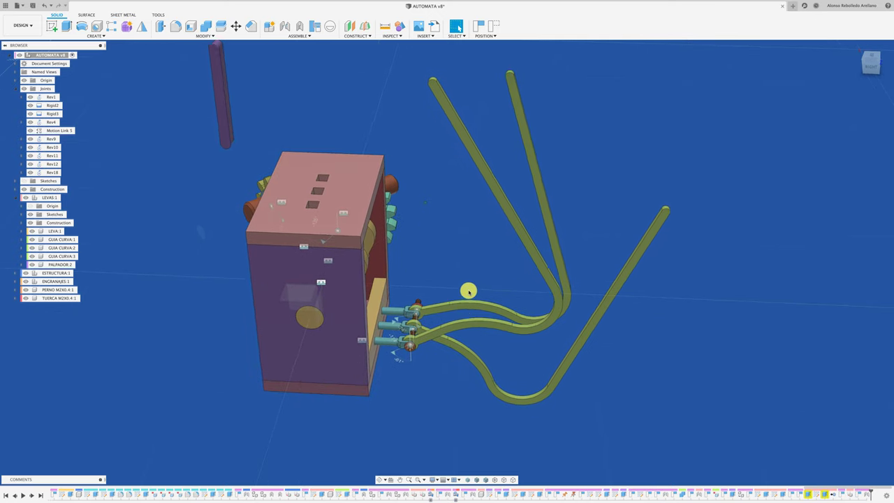
Swing the green guide rods to new angles around their joints on the followers
{"action": "mouse_move", "coordinate": [459, 311]}
{"action": "left_mouse_down"}
{"action": "mouse_move", "coordinate": [419, 273]}
{"action": "mouse_move", "coordinate": [483, 301]}
{"action": "mouse_move", "coordinate": [524, 371]}
{"action": "left_mouse_up"}
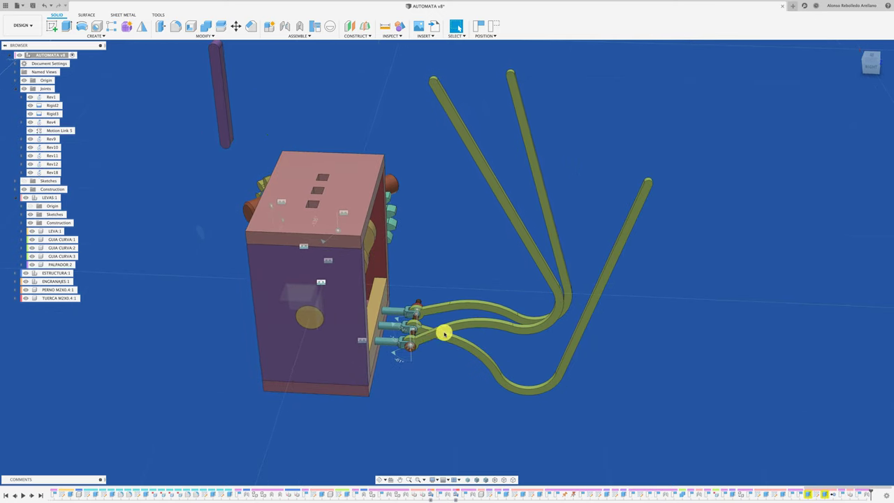
{"action": "mouse_move", "coordinate": [445, 334]}
{"action": "left_mouse_down"}
{"action": "mouse_move", "coordinate": [406, 290]}
{"action": "mouse_move", "coordinate": [435, 306]}
{"action": "mouse_move", "coordinate": [494, 387]}
{"action": "left_mouse_up"}
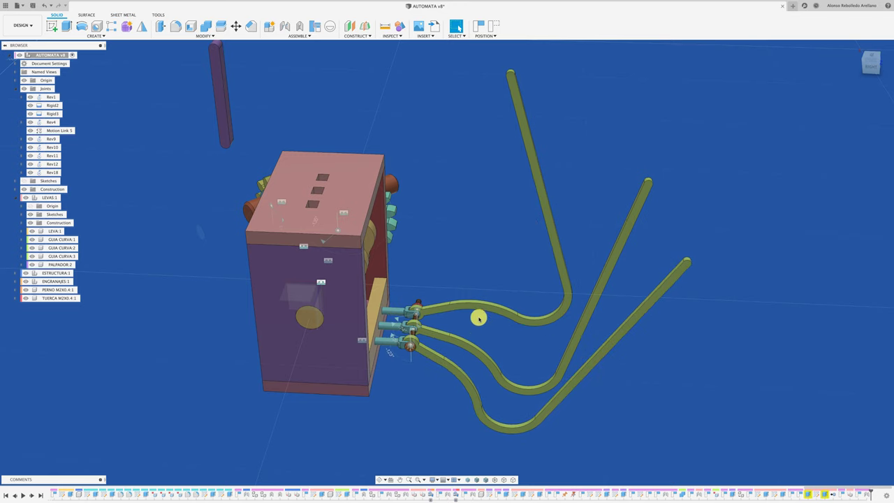
{"action": "mouse_move", "coordinate": [486, 310]}
{"action": "left_mouse_down"}
{"action": "mouse_move", "coordinate": [419, 256]}
{"action": "mouse_move", "coordinate": [475, 284]}
{"action": "left_mouse_up"}
Orbit and zoom in toward the followers, cams and rods from several angles
{"action": "mouse_move", "coordinate": [475, 283]}
{"action": "middle_mouse_down", "text": "shift"}
{"action": "mouse_move", "coordinate": [463, 277]}
{"action": "mouse_move", "coordinate": [404, 133]}
{"action": "mouse_move", "coordinate": [330, 160]}
{"action": "mouse_move", "coordinate": [483, 236]}
{"action": "mouse_move", "coordinate": [564, 240]}
{"action": "mouse_move", "coordinate": [519, 256]}
{"action": "mouse_move", "coordinate": [511, 235]}
{"action": "mouse_move", "coordinate": [477, 250]}
{"action": "mouse_move", "coordinate": [645, 283]}
{"action": "mouse_move", "coordinate": [576, 242]}
{"action": "middle_mouse_up", "text": "shift"}
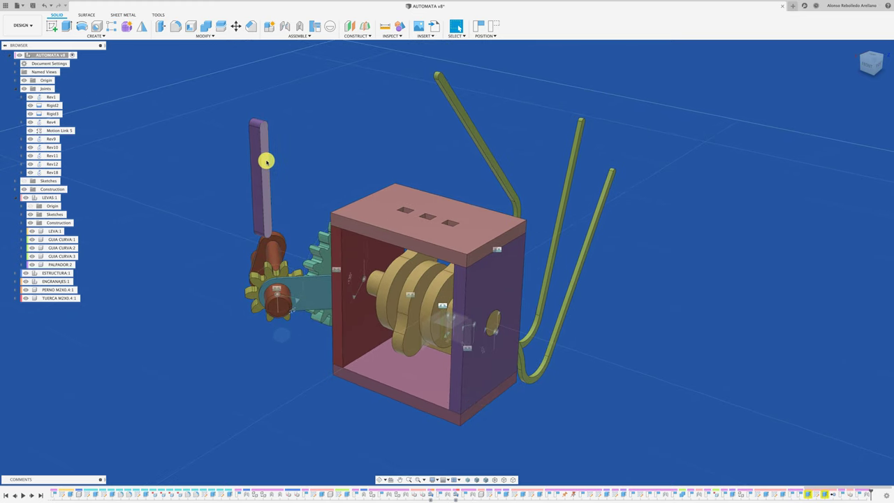
{"action": "mouse_move", "coordinate": [425, 256]}
{"action": "middle_mouse_down", "text": "shift"}
{"action": "mouse_move", "coordinate": [392, 265]}
{"action": "mouse_move", "coordinate": [447, 351]}
{"action": "mouse_move", "coordinate": [365, 371]}
{"action": "mouse_move", "coordinate": [301, 364]}
{"action": "middle_mouse_up", "text": "shift"}
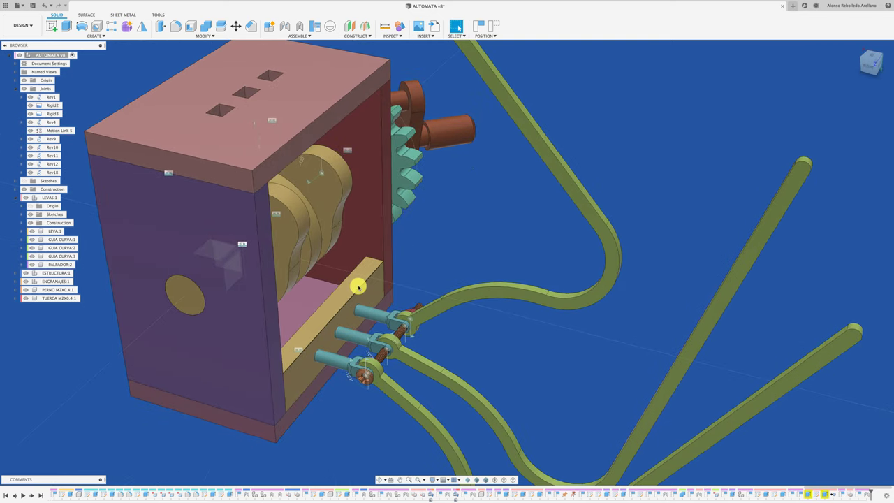
{"action": "scroll", "coordinate": [378, 260], "scroll_direction": "up", "scroll_amount": 2}
{"action": "mouse_move", "coordinate": [378, 259]}
{"action": "middle_mouse_down", "text": "shift"}
{"action": "mouse_move", "coordinate": [371, 313]}
{"action": "mouse_move", "coordinate": [343, 353]}
{"action": "mouse_move", "coordinate": [347, 383]}
{"action": "mouse_move", "coordinate": [391, 339]}
{"action": "mouse_move", "coordinate": [382, 381]}
{"action": "middle_mouse_up", "text": "shift"}
{"action": "scroll", "coordinate": [343, 353], "scroll_direction": "up", "scroll_amount": 2}
{"action": "scroll", "coordinate": [383, 381], "scroll_direction": "up", "scroll_amount": 2}
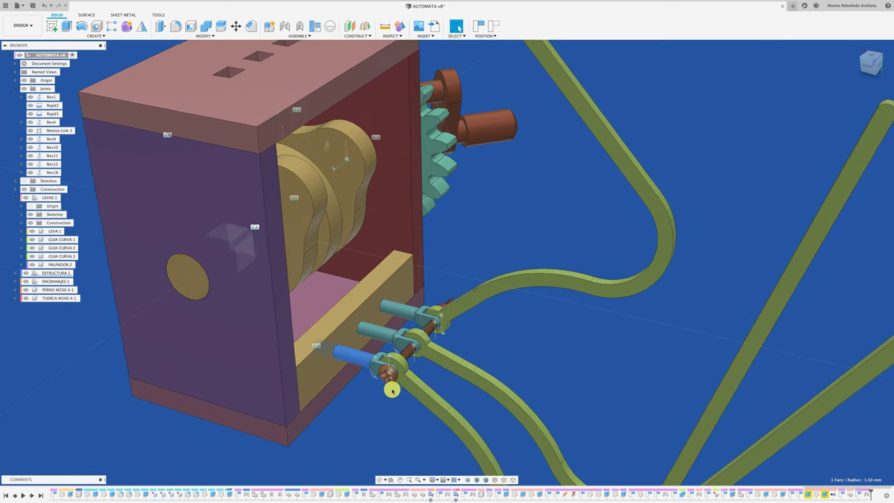
{"action": "scroll", "coordinate": [390, 388], "scroll_direction": "up", "scroll_amount": 1}
{"action": "mouse_move", "coordinate": [423, 345]}
{"action": "middle_mouse_down", "text": "shift"}
{"action": "mouse_move", "coordinate": [515, 345]}
{"action": "mouse_move", "coordinate": [503, 345]}
{"action": "mouse_move", "coordinate": [617, 301]}
{"action": "mouse_move", "coordinate": [540, 273]}
{"action": "middle_mouse_up", "text": "shift"}
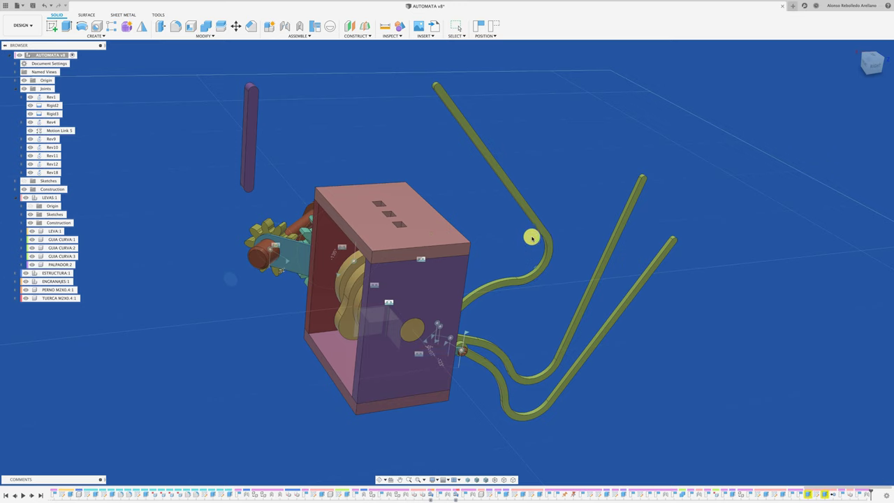
Turn the cams and crank to a new position while viewing the whole mechanism
{"action": "left_click_drag", "start_coordinate": [543, 258], "coordinate": [538, 239]}
{"action": "mouse_move", "coordinate": [538, 240]}
{"action": "middle_mouse_down", "text": "shift"}
{"action": "mouse_move", "coordinate": [359, 351]}
{"action": "mouse_move", "coordinate": [416, 338]}
{"action": "middle_mouse_up", "text": "shift"}
{"action": "left_click_drag", "start_coordinate": [419, 336], "coordinate": [433, 348]}
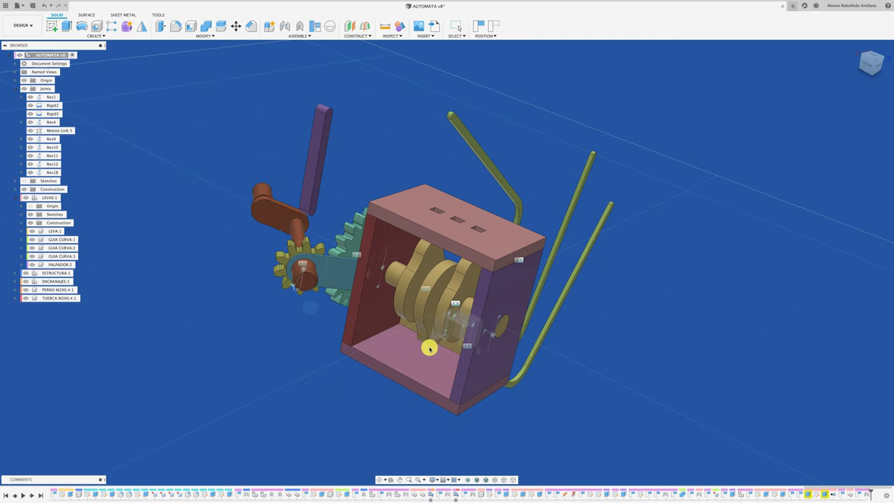
{"action": "middle_click_drag", "start_coordinate": [430, 347], "coordinate": [378, 383], "text": "shift"}
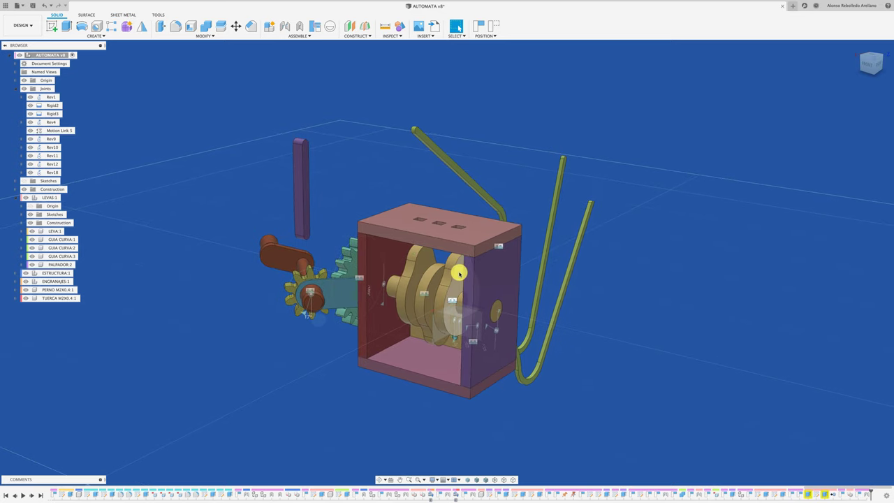
{"action": "mouse_move", "coordinate": [459, 272]}
{"action": "left_mouse_down"}
{"action": "mouse_move", "coordinate": [440, 287]}
{"action": "mouse_move", "coordinate": [438, 312]}
{"action": "mouse_move", "coordinate": [454, 325]}
{"action": "left_mouse_up"}
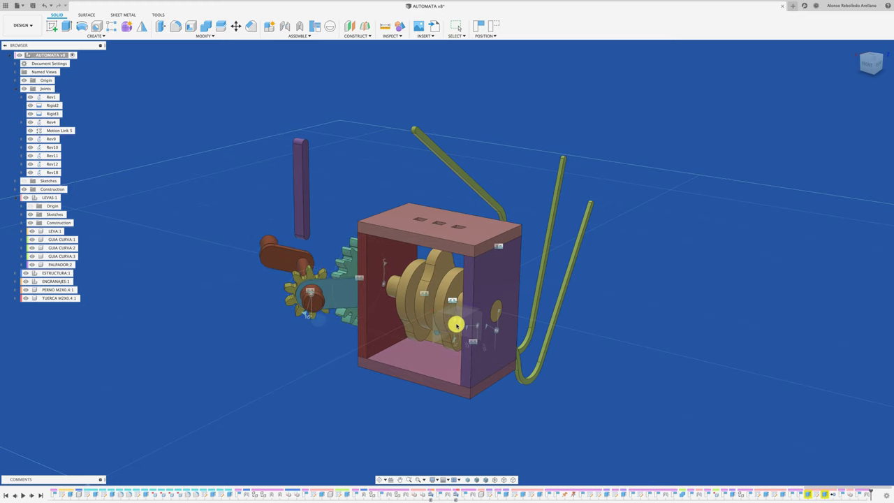
{"action": "scroll", "coordinate": [439, 331], "scroll_direction": "up", "scroll_amount": 2}
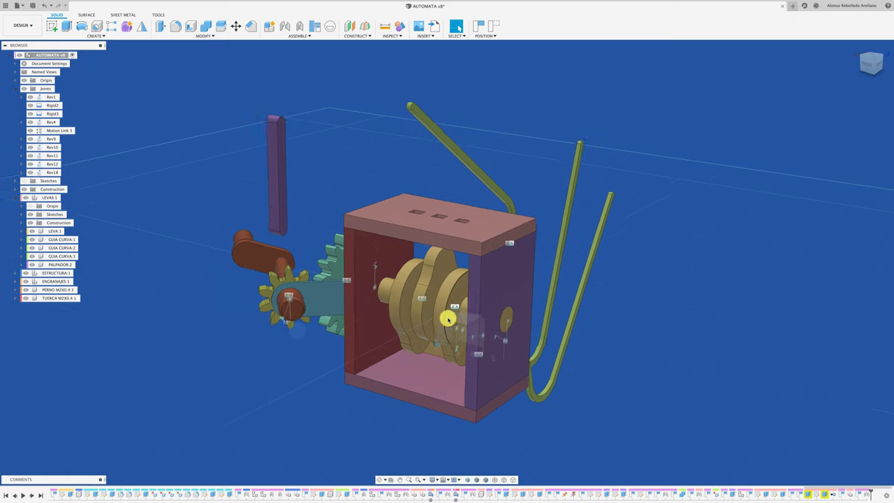
{"action": "scroll", "coordinate": [447, 313], "scroll_direction": "up", "scroll_amount": 2}
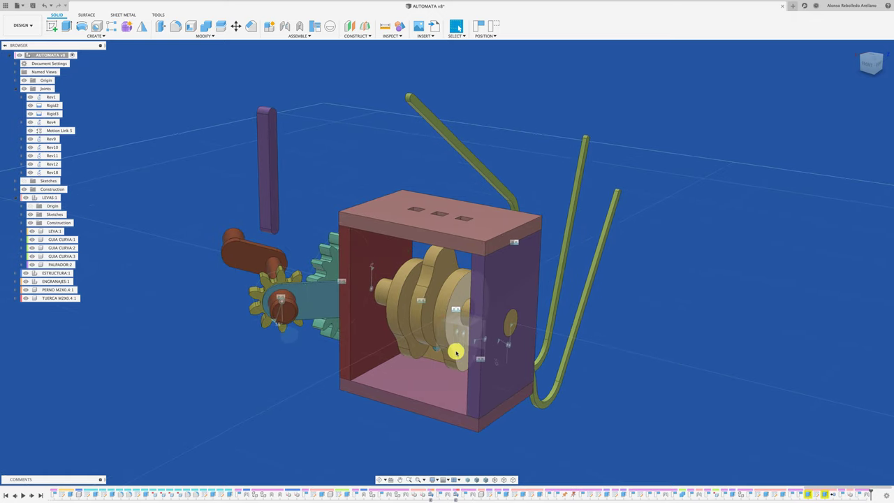
{"action": "middle_click_drag", "start_coordinate": [286, 307], "coordinate": [340, 124], "text": "shift"}
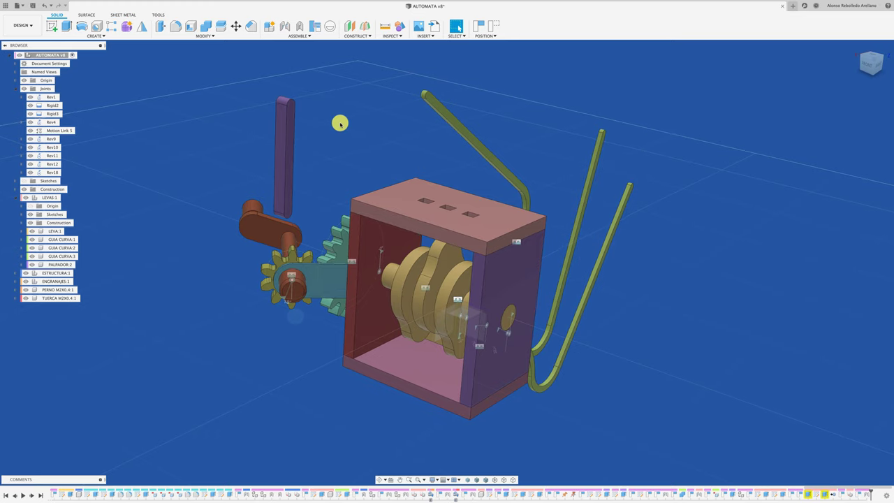
Capture the position and join PALPADOR:2 to the SUPERIOR:1 slot with slider joint Slider19
{"action": "left_click", "coordinate": [445, 256]}
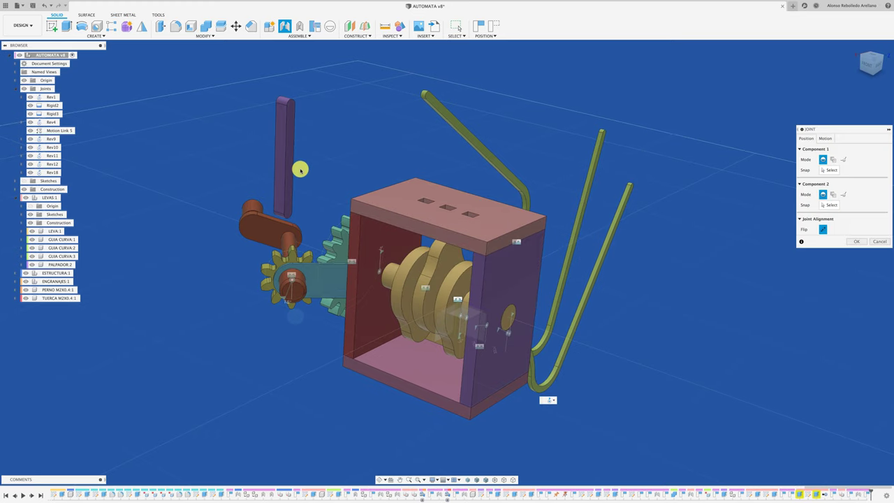
{"action": "left_click", "coordinate": [286, 161]}
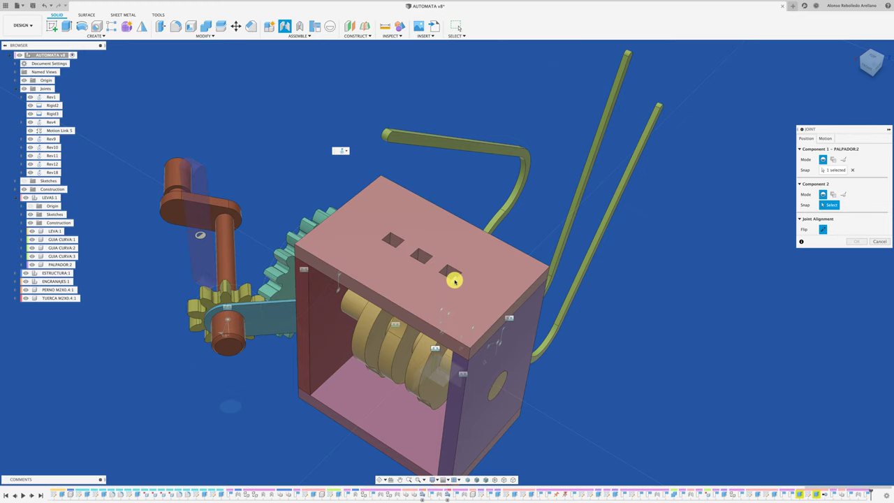
{"action": "left_click", "coordinate": [455, 282]}
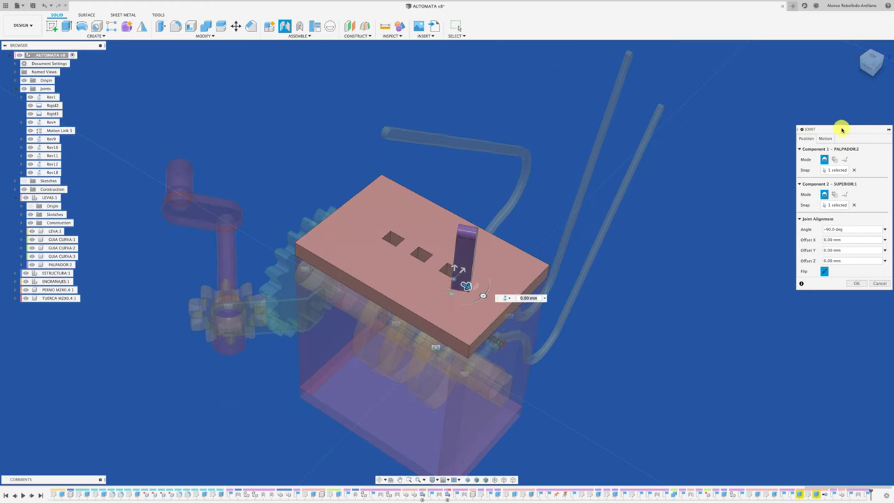
{"action": "left_click_drag", "start_coordinate": [842, 130], "coordinate": [746, 114]}
{"action": "left_click", "coordinate": [725, 122]}
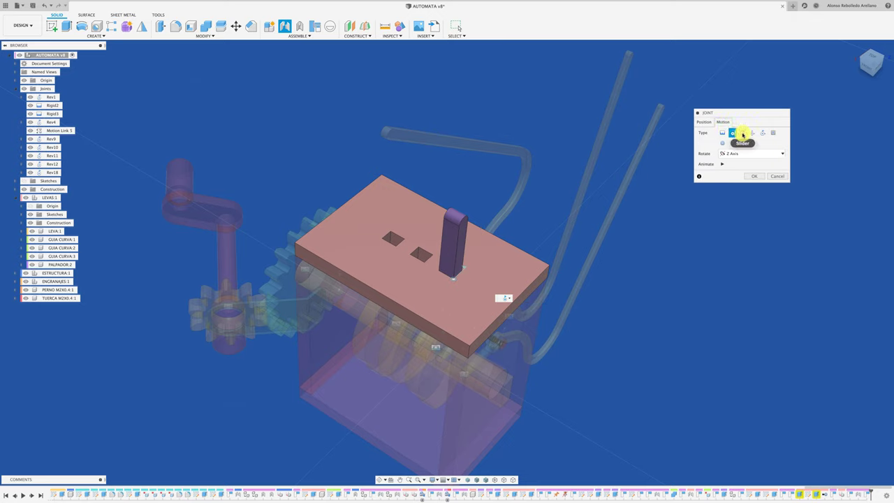
{"action": "left_click", "coordinate": [743, 134]}
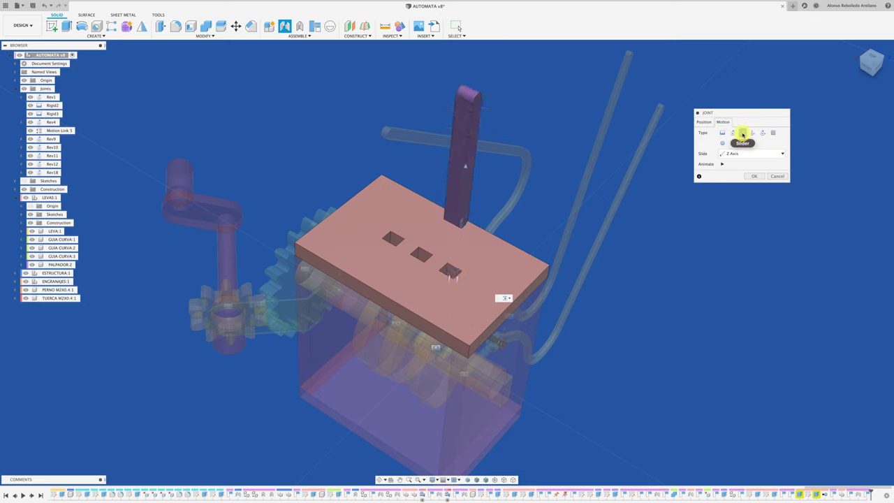
{"action": "left_click", "coordinate": [754, 178]}
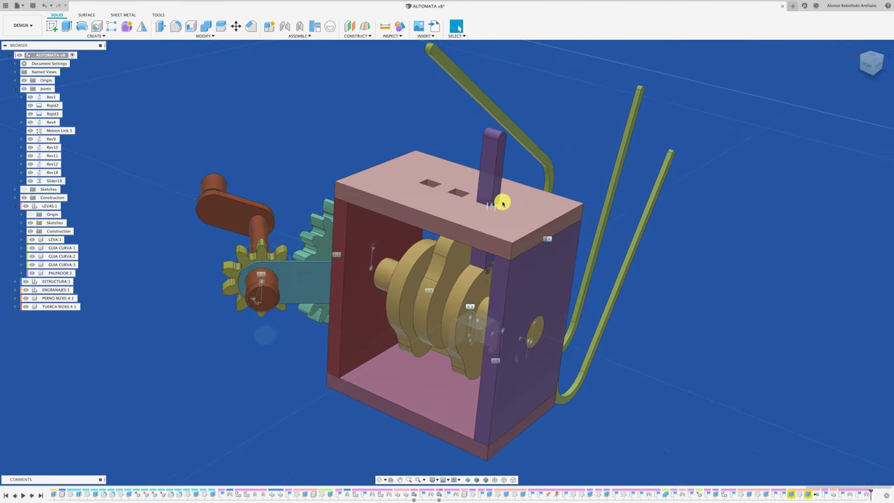
Check the purple follower from the FRONT view, then enable contact sets for the assembly
{"action": "left_click", "coordinate": [490, 188]}
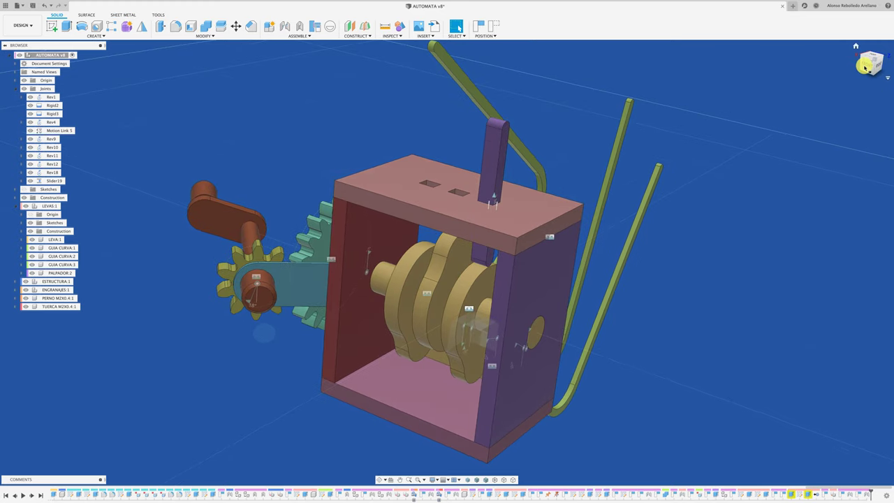
{"action": "left_click", "coordinate": [865, 66]}
{"action": "scroll", "coordinate": [433, 279], "scroll_direction": "up", "scroll_amount": 5}
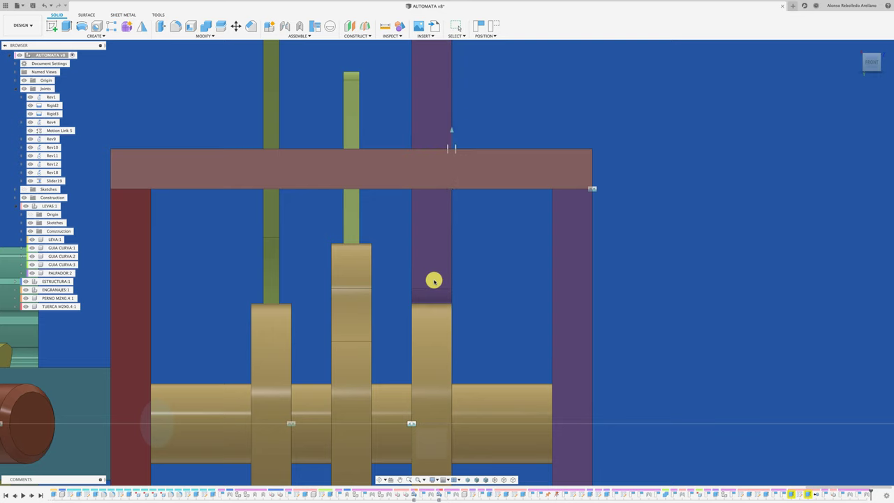
{"action": "scroll", "coordinate": [435, 279], "scroll_direction": "down", "scroll_amount": 5}
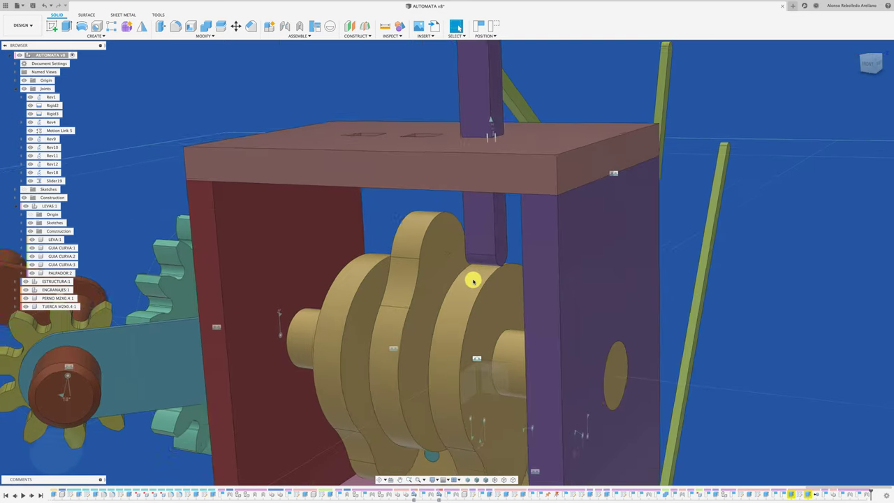
{"action": "middle_click_drag", "start_coordinate": [473, 279], "coordinate": [427, 180], "text": "shift"}
{"action": "mouse_move", "coordinate": [340, 161]}
{"action": "middle_mouse_down", "text": "shift"}
{"action": "mouse_move", "coordinate": [317, 146]}
{"action": "mouse_move", "coordinate": [320, 96]}
{"action": "middle_mouse_up", "text": "shift"}
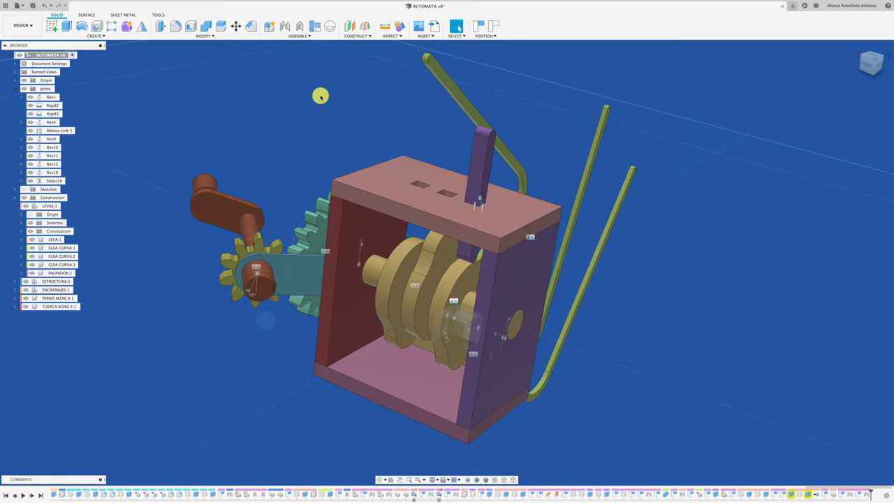
{"action": "left_click", "coordinate": [316, 29]}
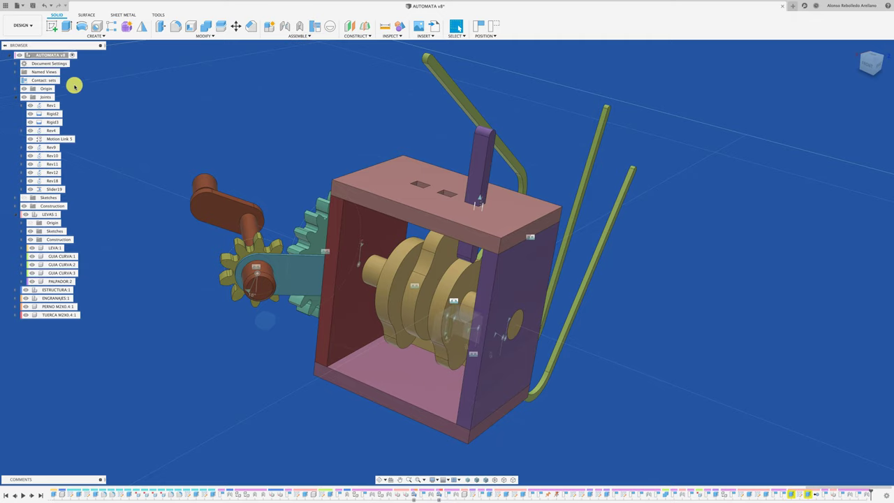
Create ContactSet13 between the purple follower and its cam
{"action": "right_click", "coordinate": [50, 82]}
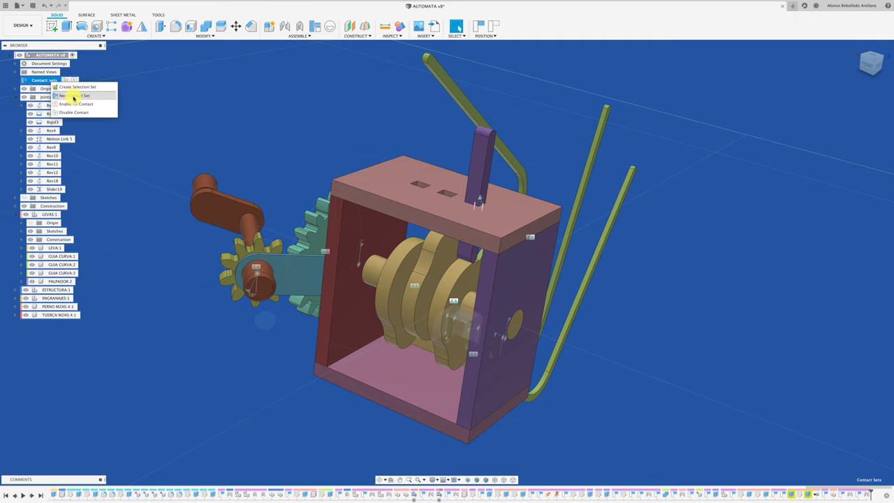
{"action": "left_click", "coordinate": [73, 97]}
{"action": "middle_click_drag", "start_coordinate": [314, 189], "coordinate": [426, 149], "text": "shift"}
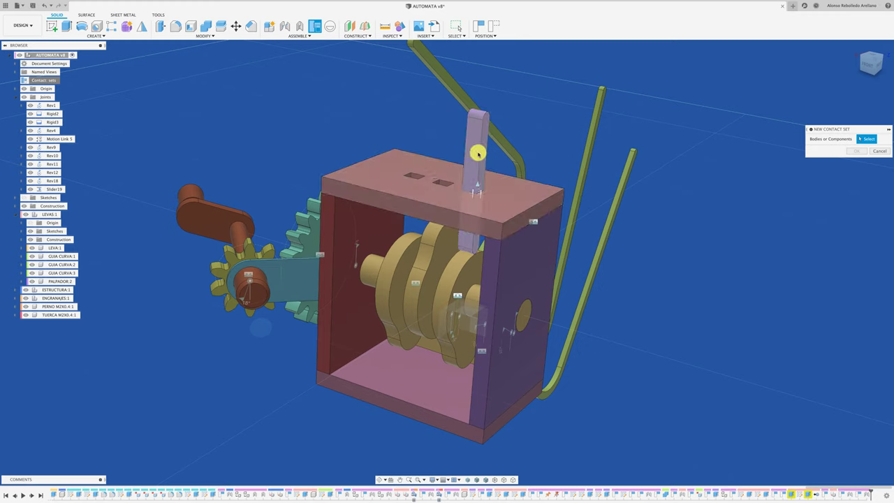
{"action": "left_click", "coordinate": [478, 153]}
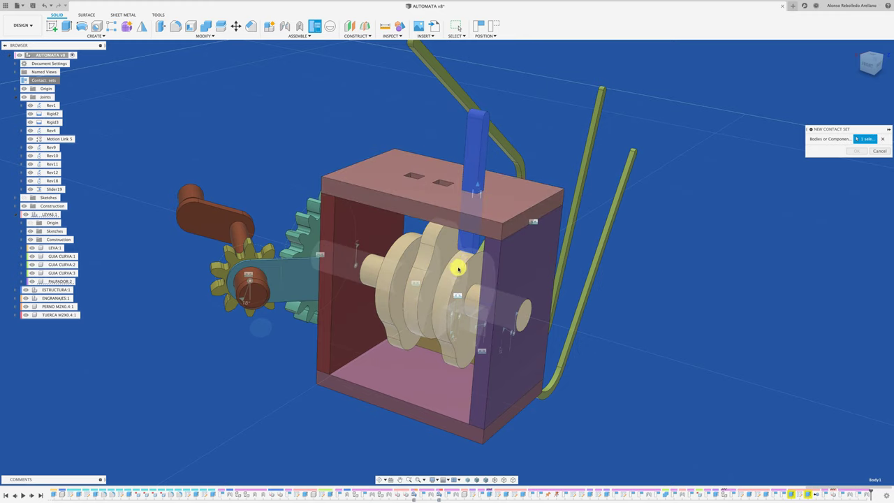
{"action": "left_click", "coordinate": [459, 269]}
{"action": "left_click", "coordinate": [850, 152]}
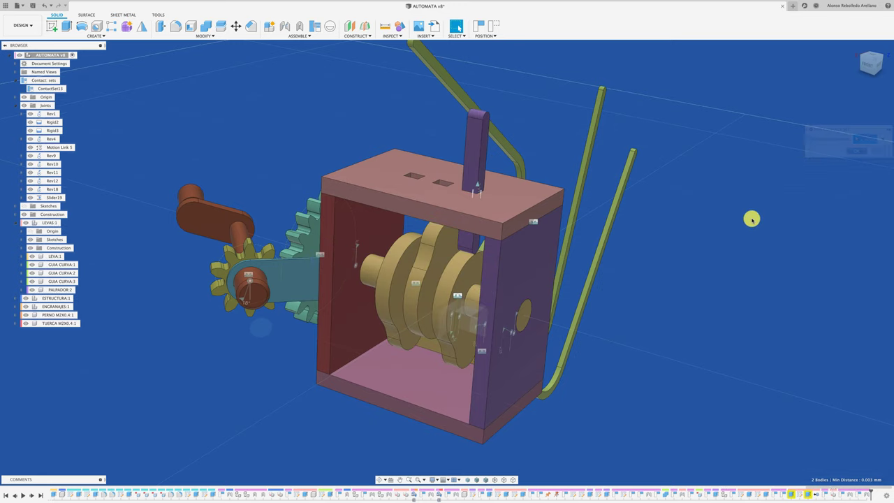
{"action": "middle_click_drag", "start_coordinate": [752, 217], "coordinate": [466, 232], "text": "shift"}
Turn the cam and slide the purple follower up and down to test the contact
{"action": "mouse_move", "coordinate": [466, 233]}
{"action": "left_mouse_down"}
{"action": "mouse_move", "coordinate": [461, 294]}
{"action": "mouse_move", "coordinate": [471, 310]}
{"action": "mouse_move", "coordinate": [485, 301]}
{"action": "left_mouse_up"}
{"action": "middle_click_drag", "start_coordinate": [485, 302], "coordinate": [480, 248], "text": "shift"}
{"action": "mouse_move", "coordinate": [479, 247]}
{"action": "left_mouse_down"}
{"action": "mouse_move", "coordinate": [461, 234]}
{"action": "mouse_move", "coordinate": [473, 289]}
{"action": "mouse_move", "coordinate": [485, 299]}
{"action": "left_mouse_up"}
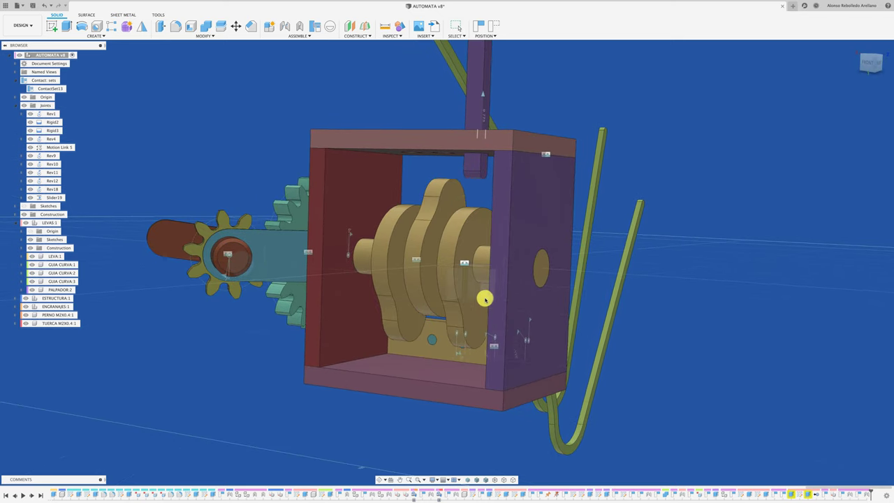
{"action": "middle_click_drag", "start_coordinate": [485, 299], "coordinate": [457, 158], "text": "shift"}
{"action": "left_click_drag", "start_coordinate": [457, 158], "coordinate": [443, 173]}
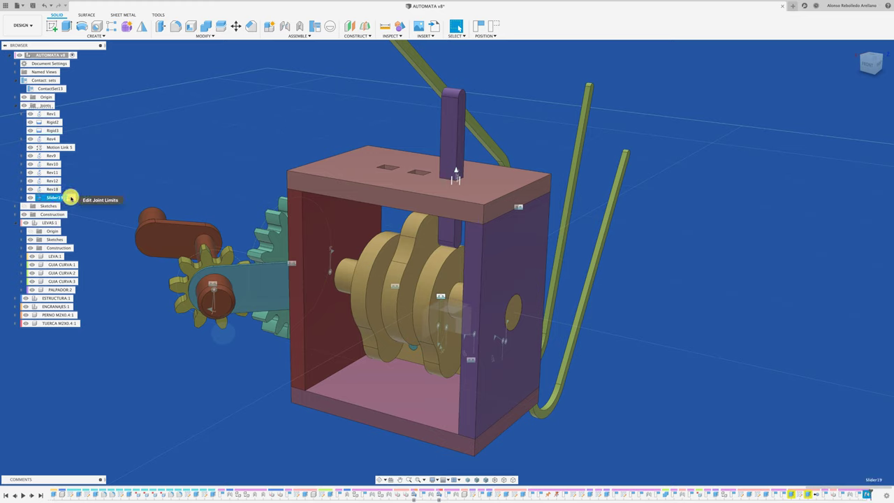
Give the Slider19 joint a rest limit of 2.288 mm
{"action": "left_click", "coordinate": [71, 199]}
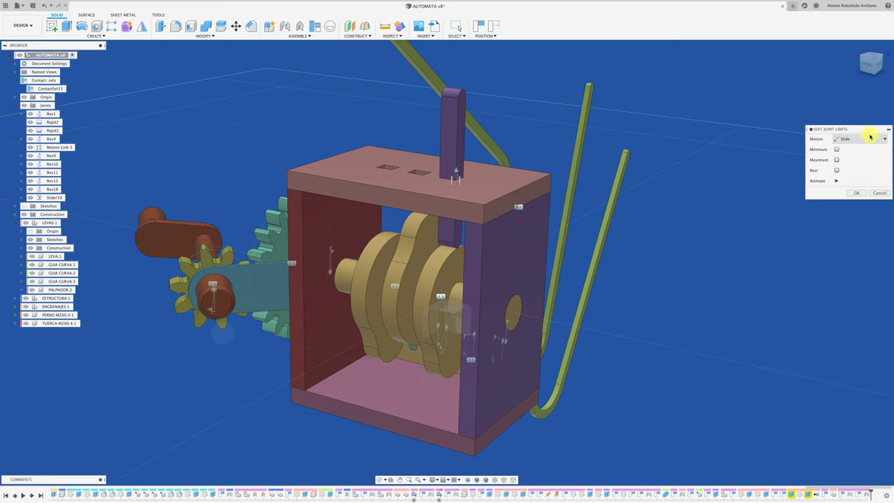
{"action": "left_click_drag", "start_coordinate": [870, 130], "coordinate": [759, 136]}
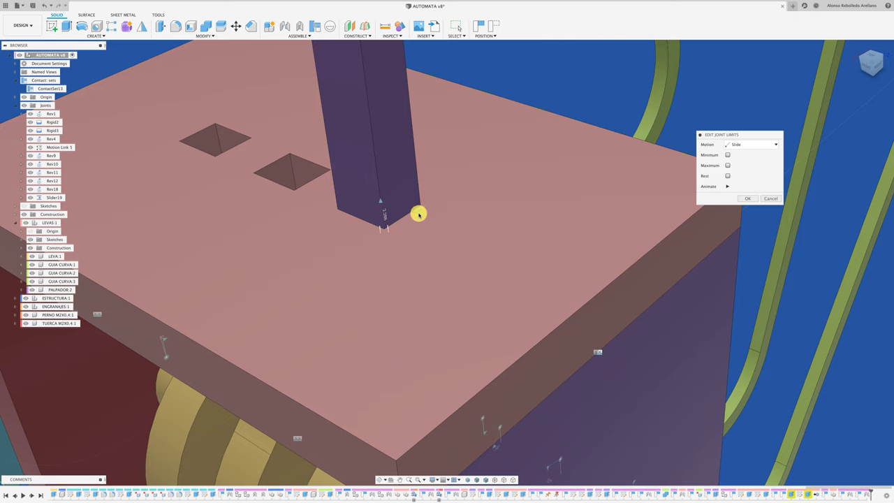
{"action": "left_click", "coordinate": [728, 176]}
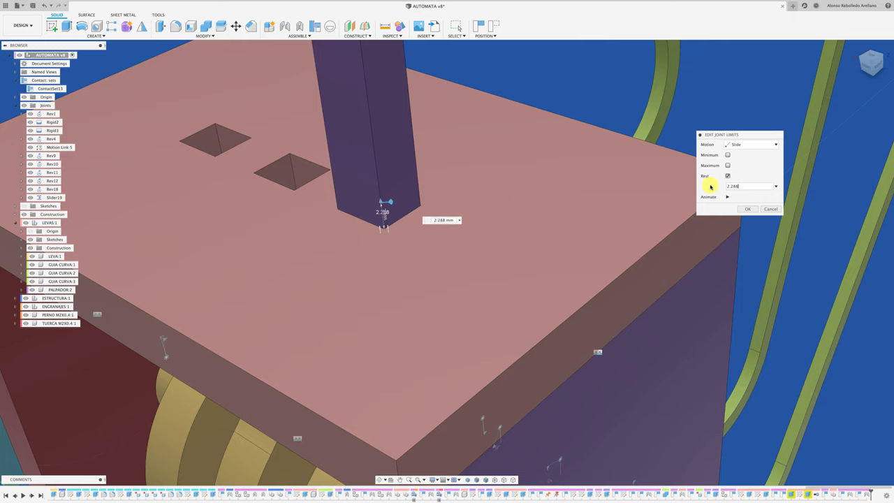
{"action": "left_click", "coordinate": [749, 209]}
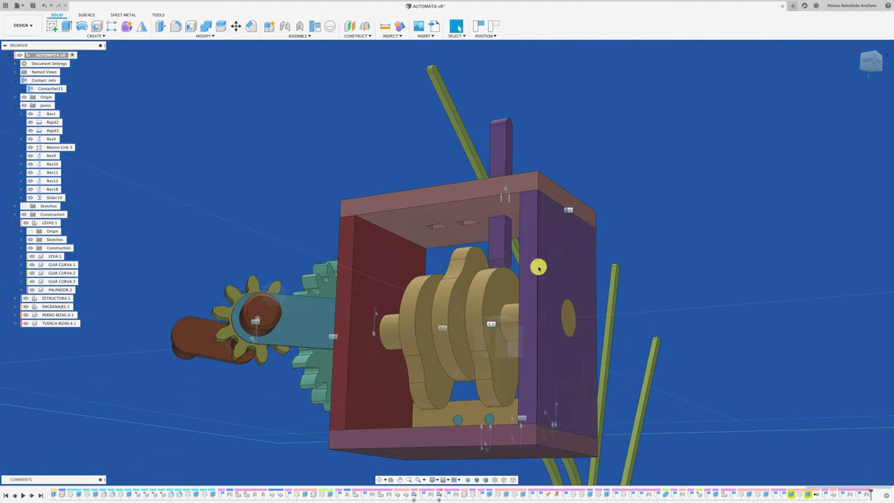
Rotate the cam shaft to check the follower moves with the cams
{"action": "mouse_move", "coordinate": [539, 267]}
{"action": "middle_mouse_down", "text": "shift"}
{"action": "mouse_move", "coordinate": [495, 282]}
{"action": "mouse_move", "coordinate": [483, 255]}
{"action": "mouse_move", "coordinate": [502, 249]}
{"action": "middle_mouse_up", "text": "shift"}
{"action": "mouse_move", "coordinate": [515, 245]}
{"action": "left_mouse_down"}
{"action": "mouse_move", "coordinate": [497, 278]}
{"action": "mouse_move", "coordinate": [504, 304]}
{"action": "mouse_move", "coordinate": [540, 302]}
{"action": "left_mouse_up"}
{"action": "mouse_move", "coordinate": [549, 279]}
{"action": "left_mouse_down"}
{"action": "mouse_move", "coordinate": [522, 265]}
{"action": "mouse_move", "coordinate": [495, 272]}
{"action": "left_mouse_up"}
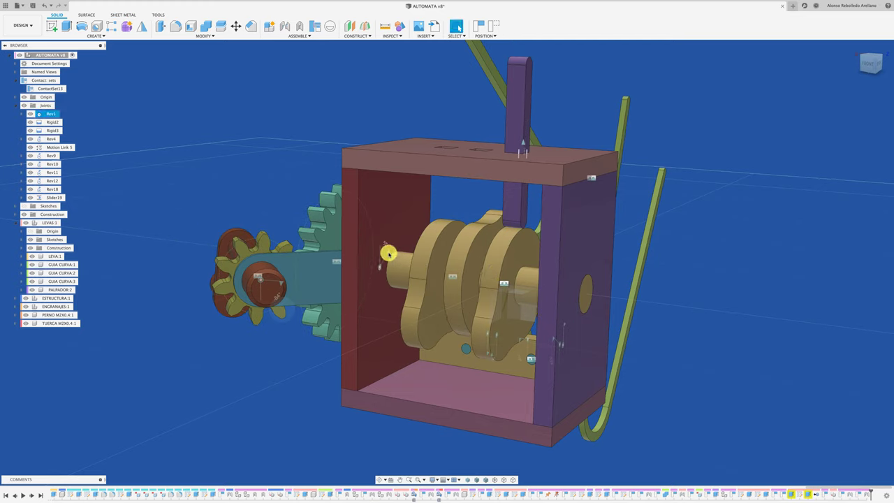
Animate the Rev1 cam joint, then stop the playback with Esc
{"action": "right_click", "coordinate": [389, 253]}
{"action": "left_click", "coordinate": [389, 327]}
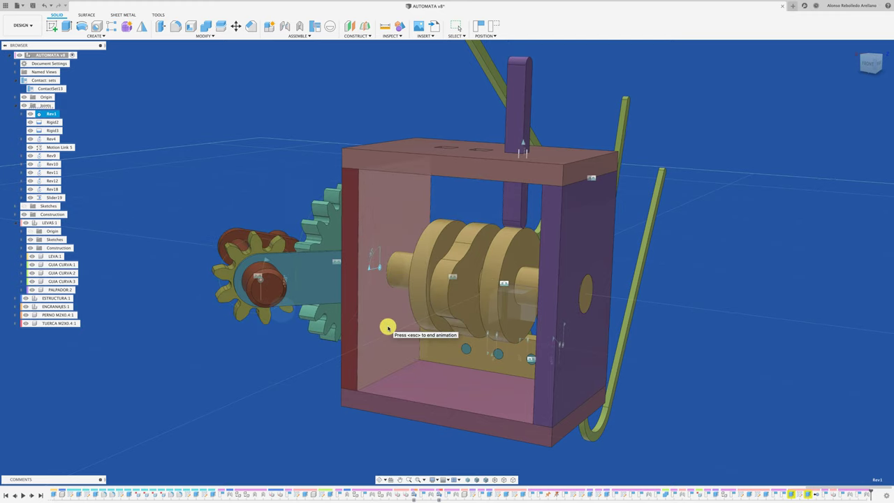
{"action": "key", "text": "Escape"}
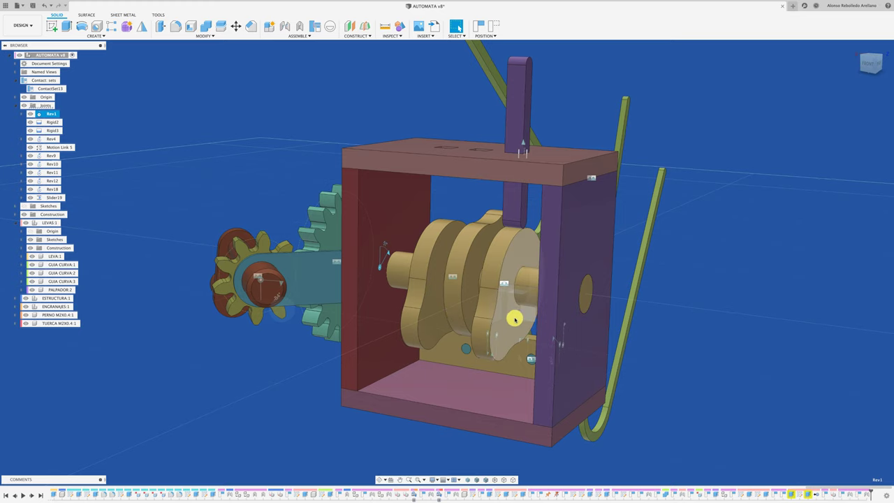
Turn the cams by hand to a new position and orbit to the right side
{"action": "mouse_move", "coordinate": [515, 315]}
{"action": "left_mouse_down"}
{"action": "mouse_move", "coordinate": [520, 333]}
{"action": "mouse_move", "coordinate": [504, 227]}
{"action": "left_mouse_up"}
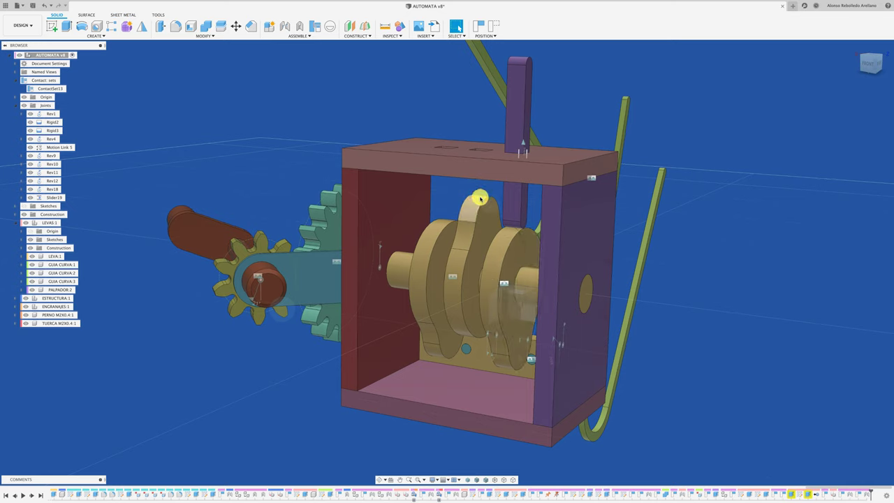
{"action": "left_click_drag", "start_coordinate": [478, 200], "coordinate": [474, 250]}
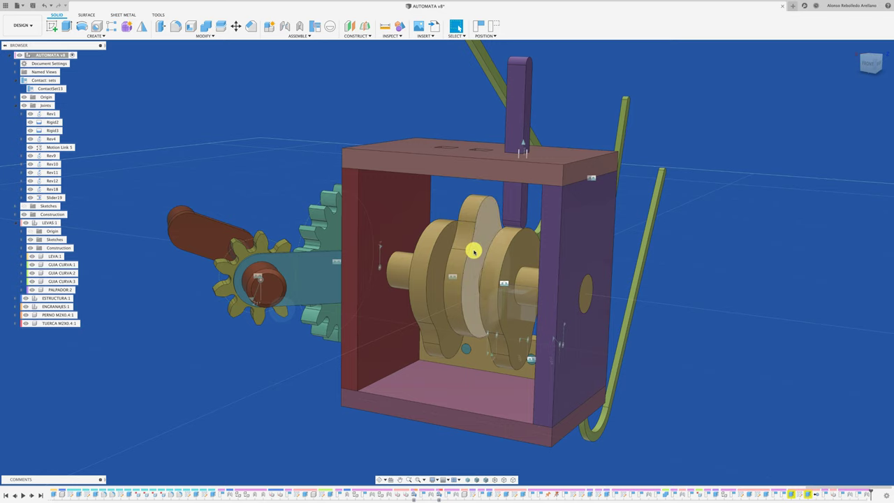
{"action": "middle_click_drag", "start_coordinate": [474, 251], "coordinate": [528, 358], "text": "shift"}
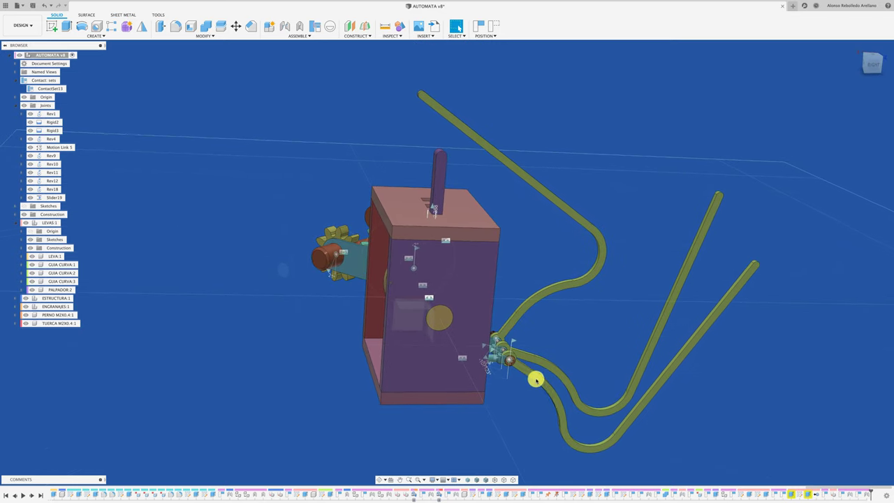
Swing the green guide curve up around its pivot in the RIGHT view, zooming in
{"action": "left_click_drag", "start_coordinate": [536, 380], "coordinate": [795, 119]}
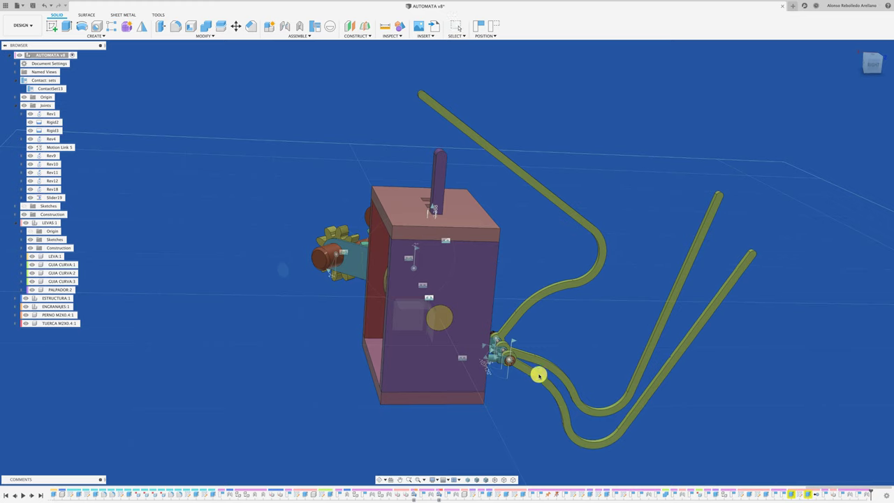
{"action": "left_click", "coordinate": [866, 72]}
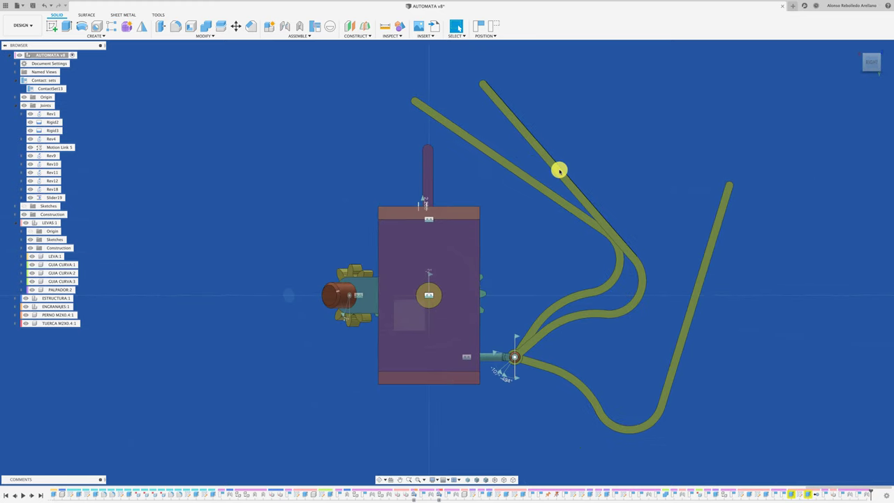
{"action": "left_click_drag", "start_coordinate": [560, 171], "coordinate": [500, 143]}
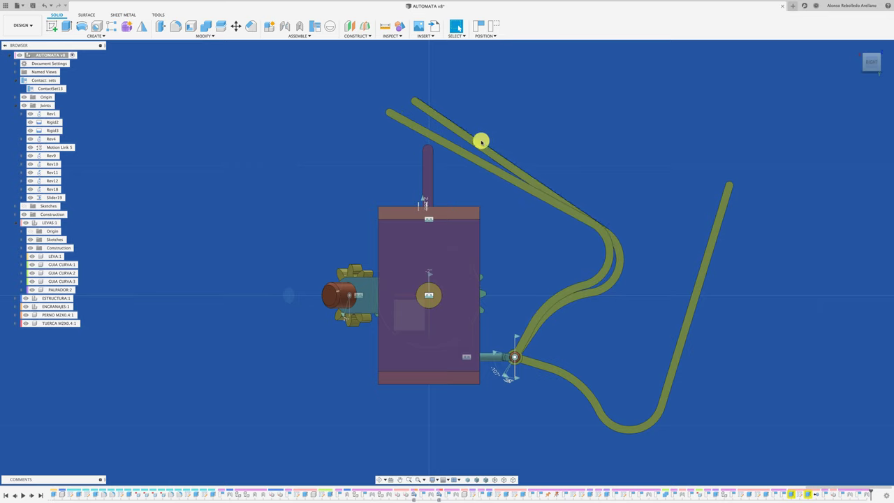
{"action": "scroll", "coordinate": [482, 142], "scroll_direction": "up", "scroll_amount": 2}
{"action": "scroll", "coordinate": [459, 136], "scroll_direction": "up", "scroll_amount": 3}
{"action": "scroll", "coordinate": [455, 144], "scroll_direction": "up", "scroll_amount": 3}
{"action": "scroll", "coordinate": [453, 149], "scroll_direction": "up", "scroll_amount": 3}
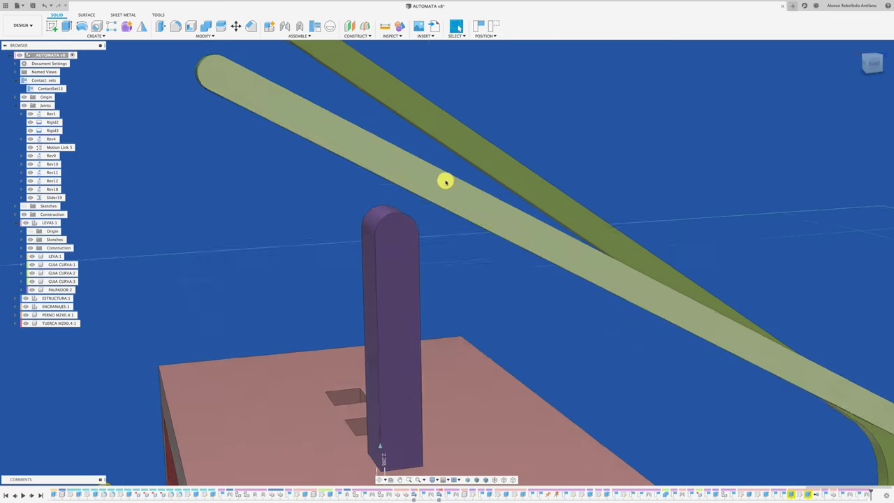
{"action": "scroll", "coordinate": [443, 201], "scroll_direction": "down", "scroll_amount": 2}
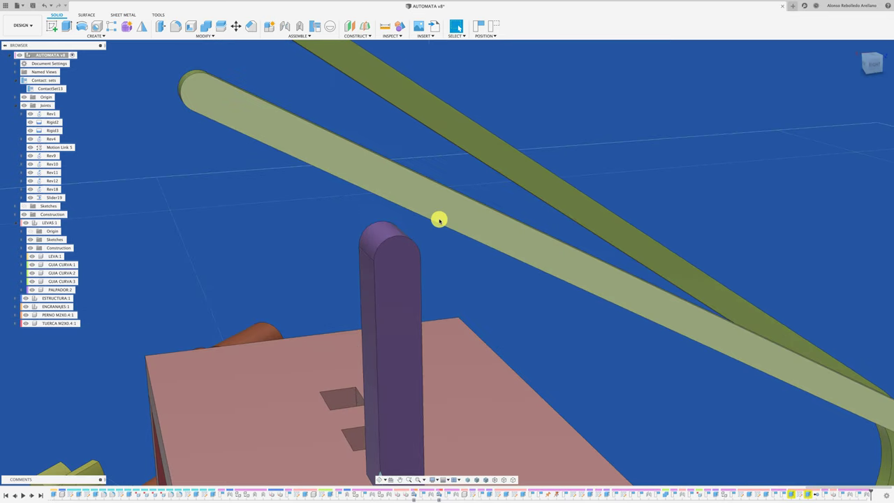
Lower the guide bar onto the purple follower's rounded tip, then return to the home view
{"action": "left_click", "coordinate": [876, 65]}
{"action": "scroll", "coordinate": [339, 146], "scroll_direction": "up", "scroll_amount": 2}
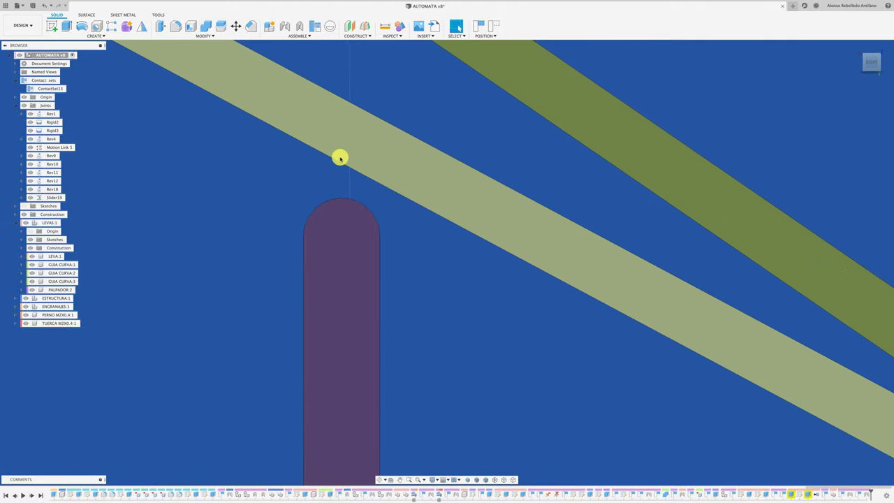
{"action": "scroll", "coordinate": [358, 153], "scroll_direction": "up", "scroll_amount": 2}
{"action": "left_click_drag", "start_coordinate": [360, 155], "coordinate": [320, 171]}
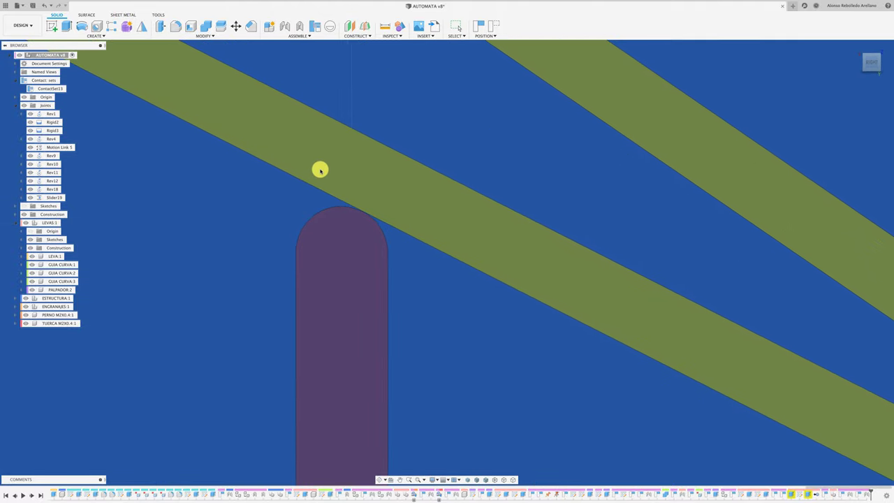
{"action": "scroll", "coordinate": [407, 147], "scroll_direction": "down", "scroll_amount": 4}
{"action": "scroll", "coordinate": [407, 148], "scroll_direction": "down", "scroll_amount": 3}
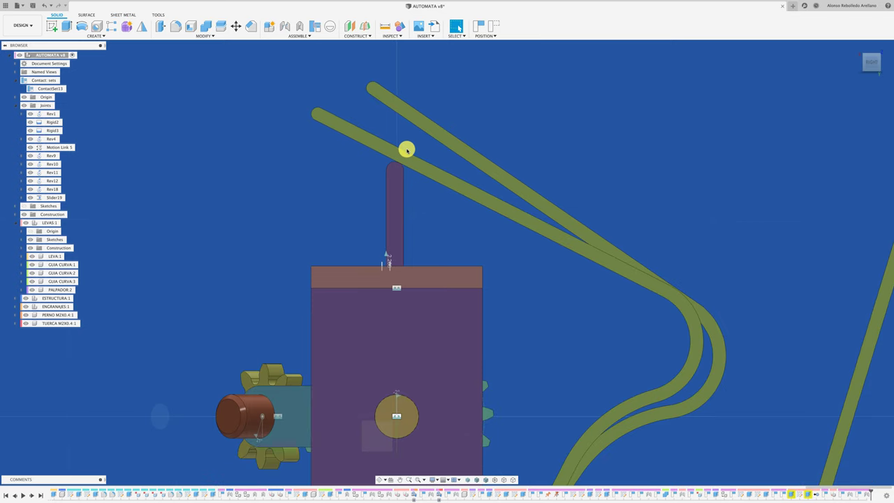
{"action": "middle_click_drag", "start_coordinate": [535, 286], "coordinate": [515, 146]}
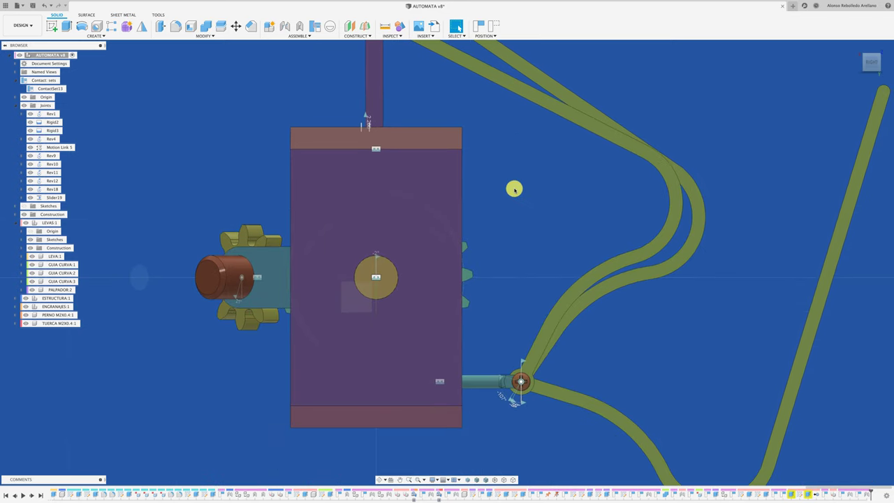
{"action": "mouse_move", "coordinate": [514, 189]}
{"action": "middle_mouse_down", "text": "shift"}
{"action": "mouse_move", "coordinate": [552, 268]}
{"action": "mouse_move", "coordinate": [529, 386]}
{"action": "middle_mouse_up", "text": "shift"}
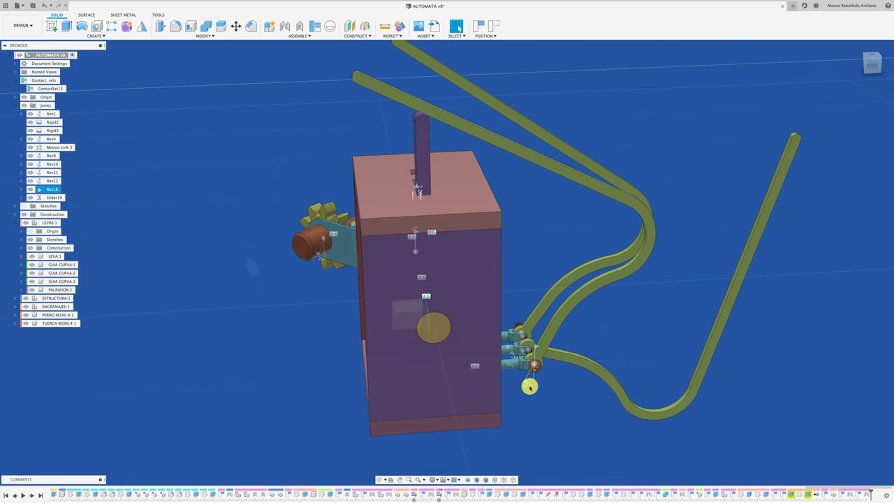
{"action": "mouse_move", "coordinate": [593, 371]}
{"action": "middle_mouse_down", "text": "shift"}
{"action": "mouse_move", "coordinate": [573, 293]}
{"action": "mouse_move", "coordinate": [509, 224]}
{"action": "mouse_move", "coordinate": [552, 189]}
{"action": "middle_mouse_up", "text": "shift"}
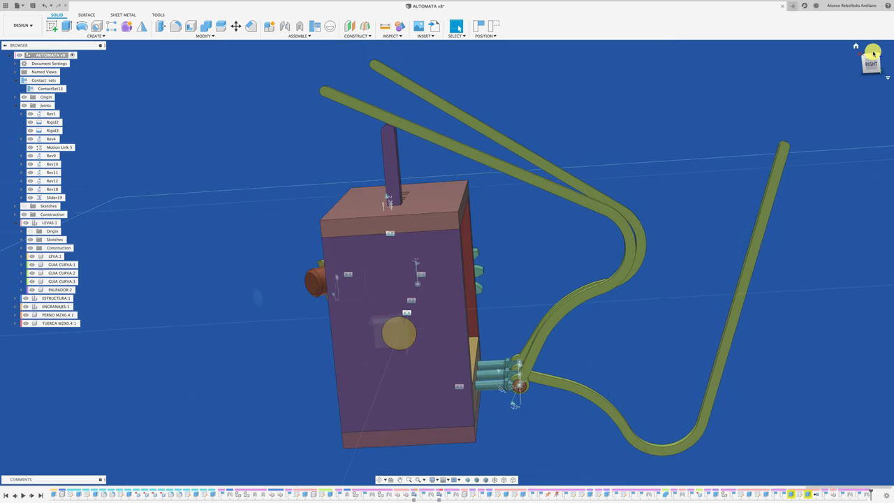
{"action": "left_click", "coordinate": [873, 65]}
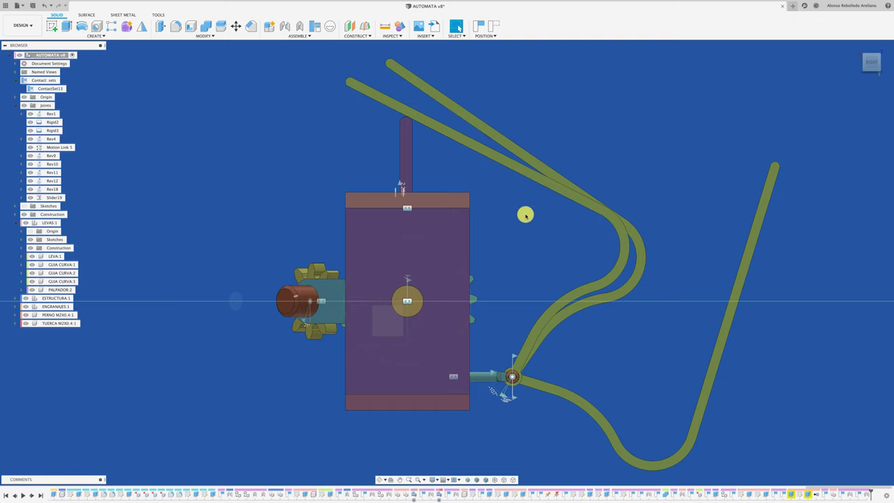
{"action": "key", "text": "F6"}
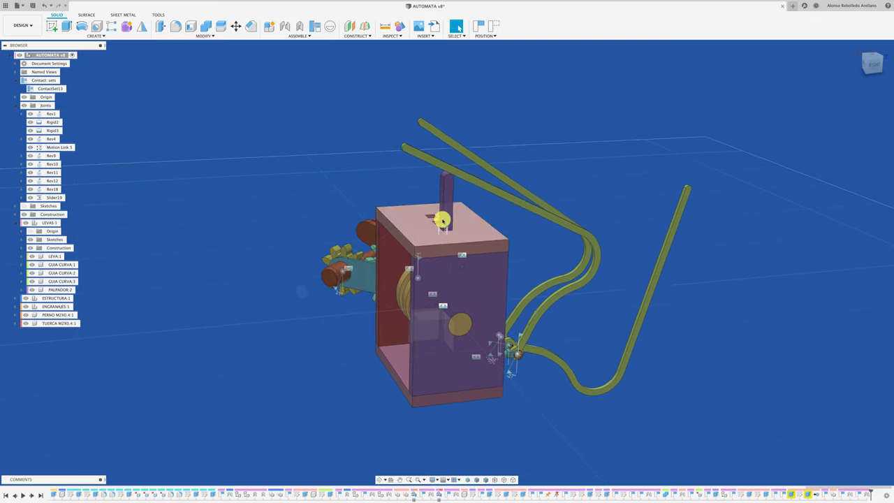
Create ContactSet14 between the green guide curve and the vertical purple follower
{"action": "right_click", "coordinate": [53, 83]}
{"action": "left_click", "coordinate": [75, 96]}
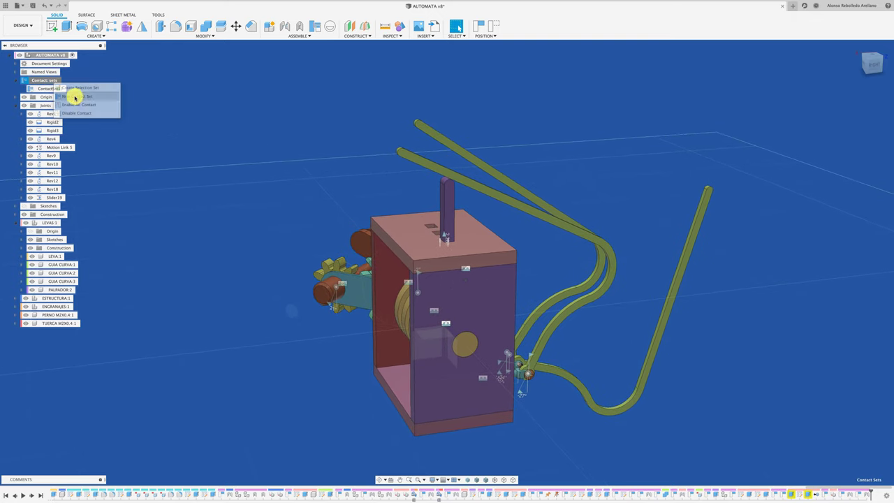
{"action": "left_click", "coordinate": [468, 172]}
{"action": "left_click", "coordinate": [451, 193]}
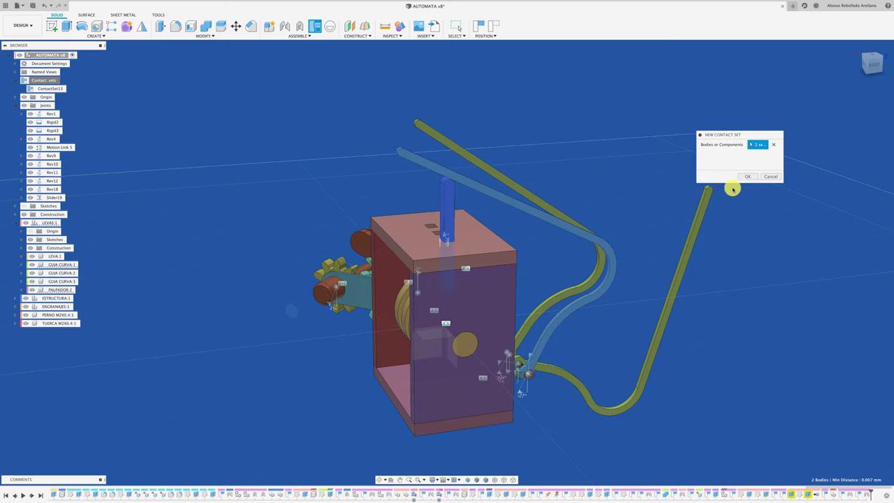
{"action": "left_click", "coordinate": [745, 177]}
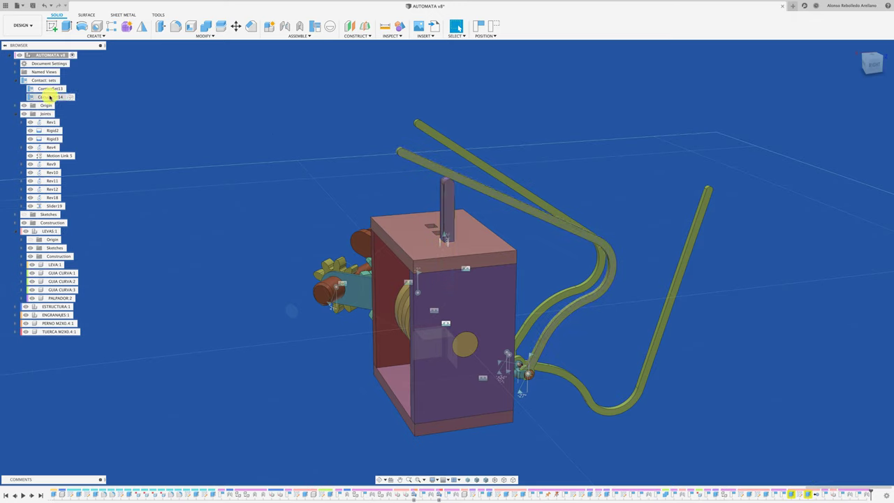
Orbit and zoom from the right-side view for a closer look at the cams in the box
{"action": "middle_click_drag", "start_coordinate": [197, 116], "coordinate": [423, 257], "text": "shift"}
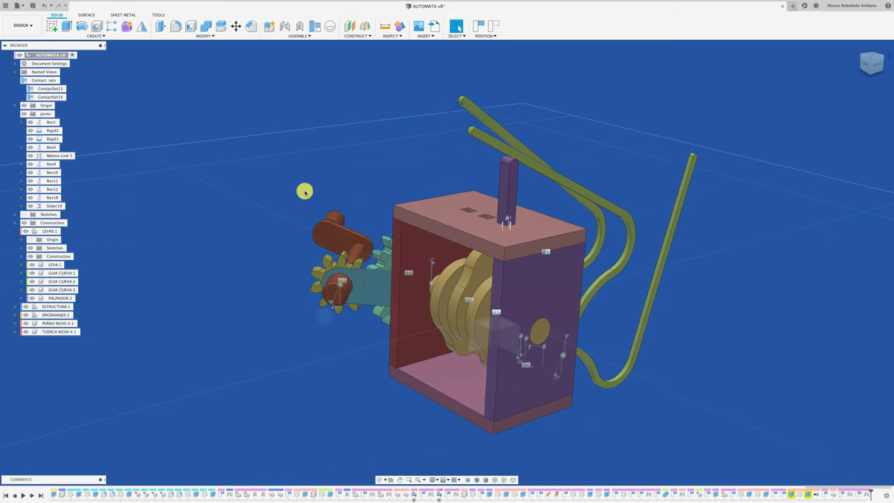
{"action": "middle_click_drag", "start_coordinate": [422, 257], "coordinate": [442, 261], "text": "shift"}
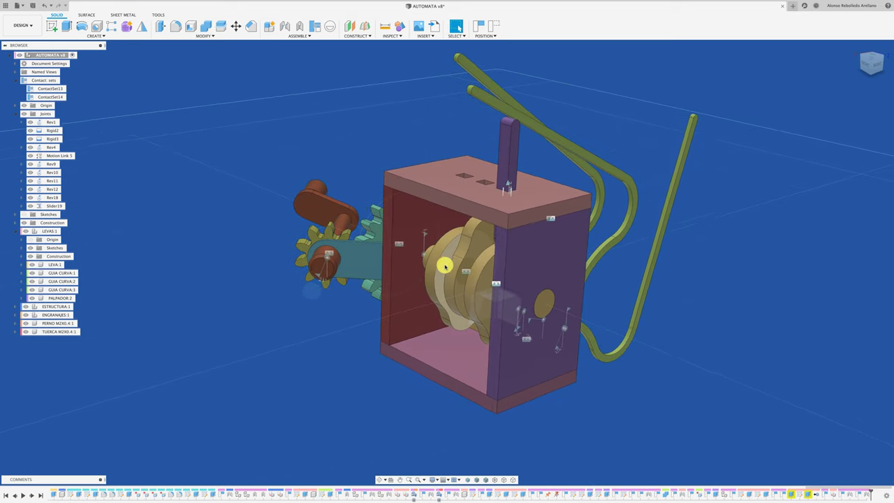
{"action": "left_click", "coordinate": [881, 69]}
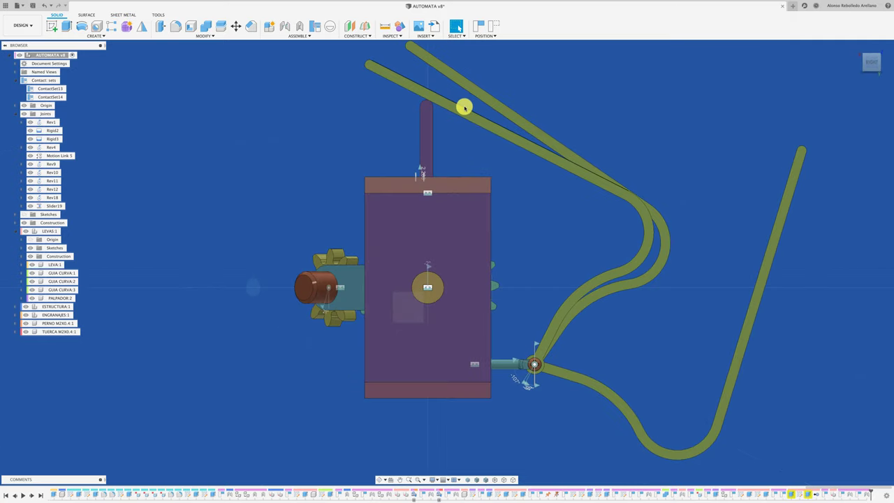
{"action": "scroll", "coordinate": [432, 84], "scroll_direction": "up", "scroll_amount": 10}
{"action": "scroll", "coordinate": [432, 84], "scroll_direction": "up", "scroll_amount": 5}
{"action": "scroll", "coordinate": [508, 123], "scroll_direction": "down", "scroll_amount": 2}
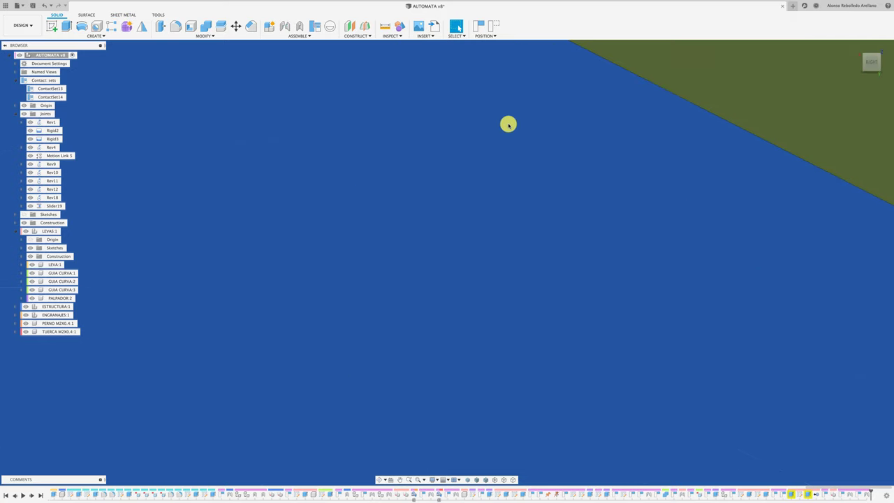
{"action": "scroll", "coordinate": [508, 124], "scroll_direction": "down", "scroll_amount": 2}
{"action": "scroll", "coordinate": [594, 174], "scroll_direction": "down", "scroll_amount": 2}
{"action": "scroll", "coordinate": [369, 129], "scroll_direction": "down", "scroll_amount": 3}
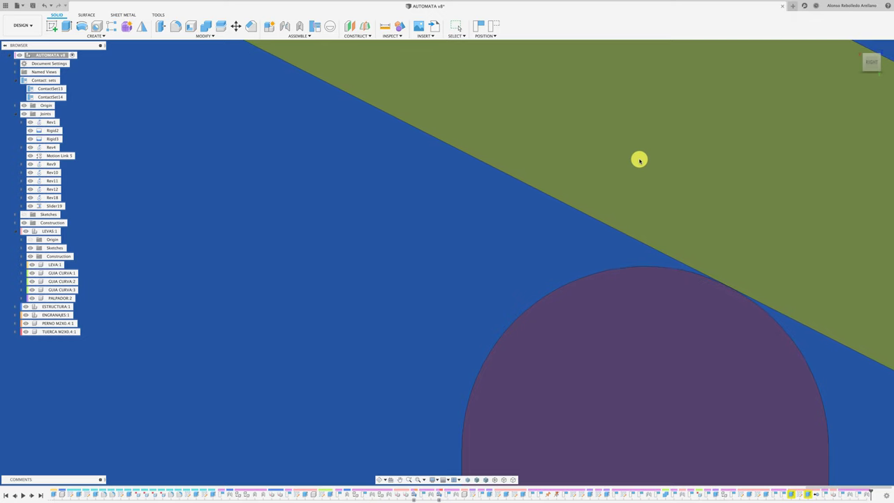
{"action": "scroll", "coordinate": [417, 205], "scroll_direction": "down", "scroll_amount": 2}
{"action": "scroll", "coordinate": [417, 206], "scroll_direction": "down", "scroll_amount": 3}
{"action": "scroll", "coordinate": [415, 206], "scroll_direction": "down", "scroll_amount": 3}
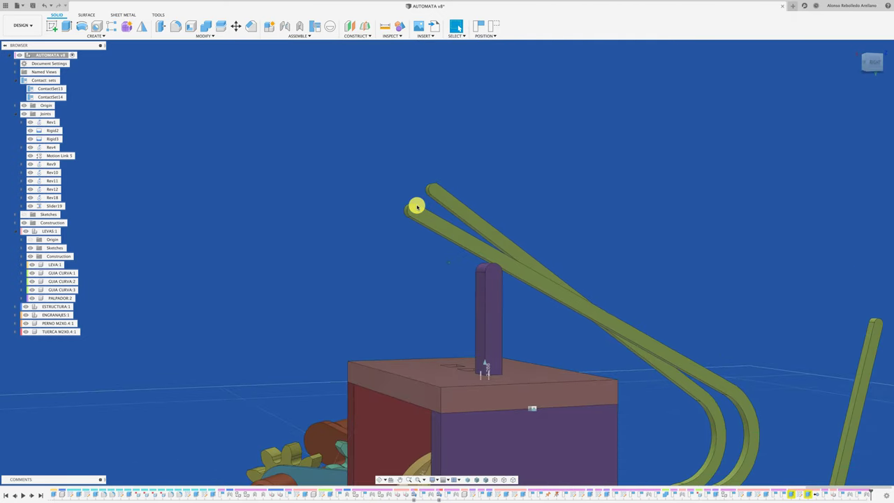
{"action": "scroll", "coordinate": [410, 171], "scroll_direction": "down", "scroll_amount": 2}
{"action": "mouse_move", "coordinate": [410, 171]}
{"action": "middle_mouse_down", "text": "shift"}
{"action": "mouse_move", "coordinate": [381, 228]}
{"action": "mouse_move", "coordinate": [394, 252]}
{"action": "mouse_move", "coordinate": [425, 248]}
{"action": "middle_mouse_up", "text": "shift"}
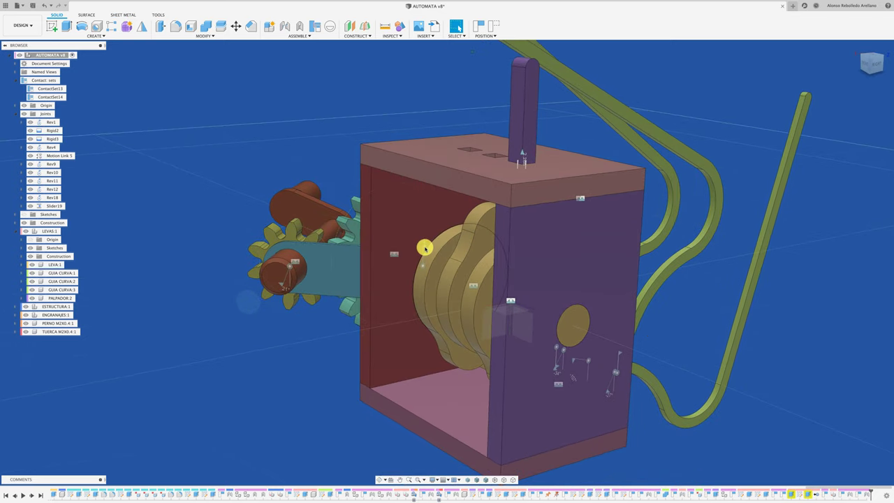
Animate the Rev1 joint and zoom out to watch the crank, gears and cams drive the follower
{"action": "right_click", "coordinate": [424, 247]}
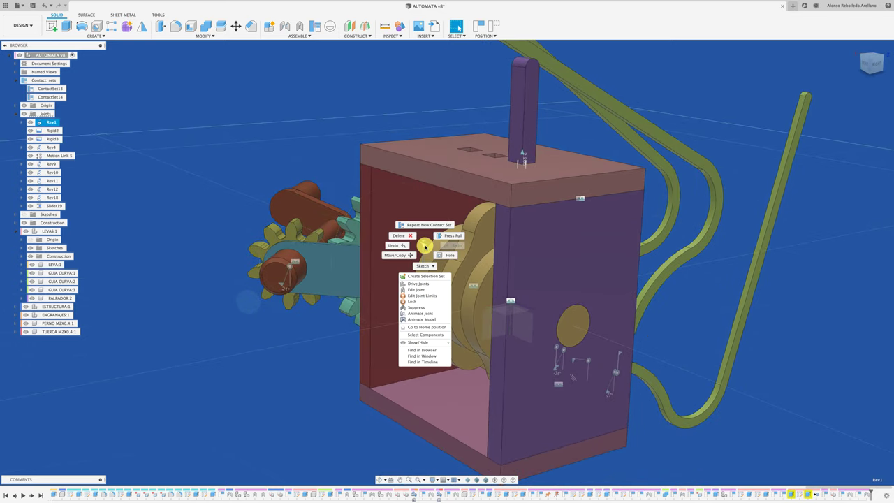
{"action": "left_click", "coordinate": [438, 320]}
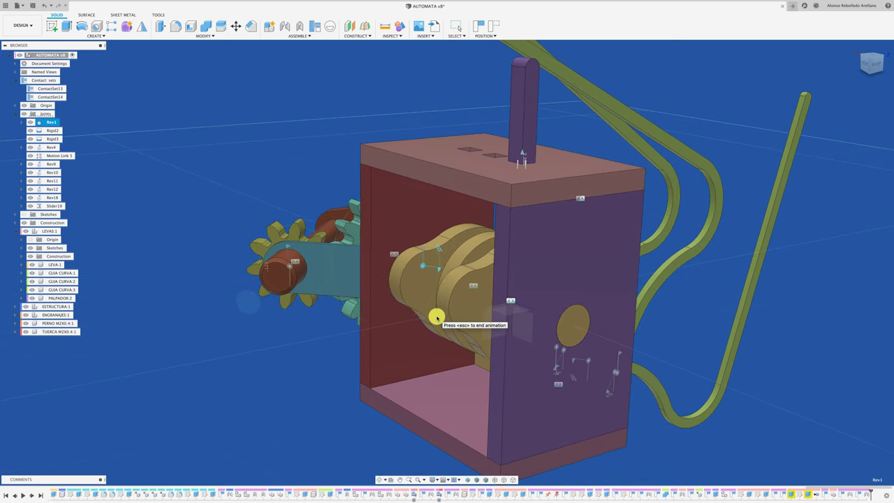
{"action": "scroll", "coordinate": [414, 306], "scroll_direction": "down", "scroll_amount": 3}
{"action": "scroll", "coordinate": [399, 295], "scroll_direction": "down", "scroll_amount": 3}
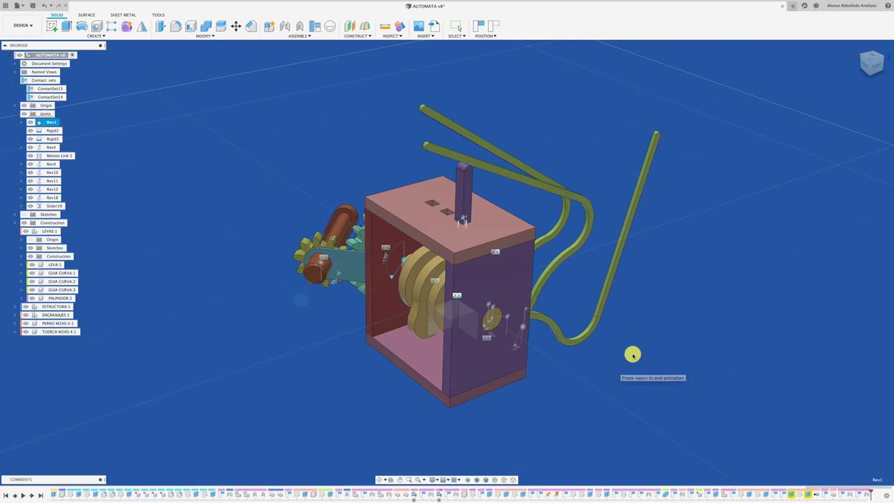
Stop the animation and copy-paste PALPADOR:2 as PALPADOR:4, offset -11 mm in Z
{"action": "key", "text": "Escape"}
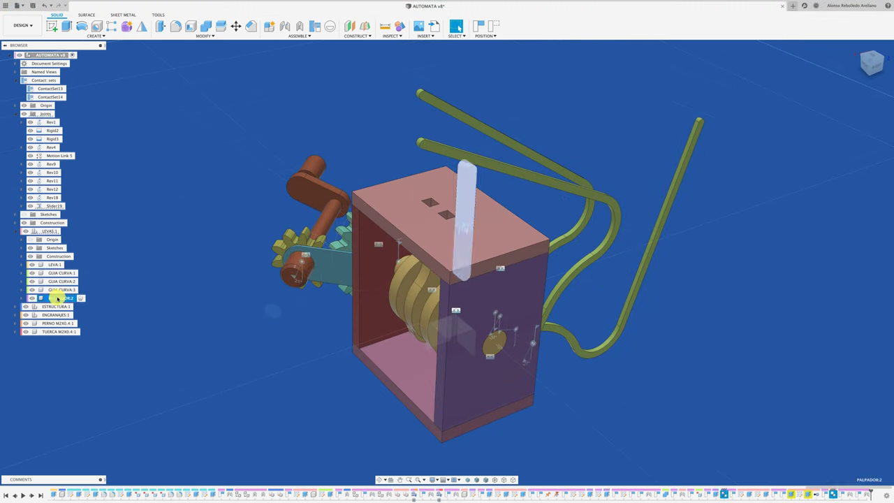
{"action": "key", "text": "ctrl+c"}
{"action": "key", "text": "ctrl+v"}
{"action": "left_click", "coordinate": [433, 255]}
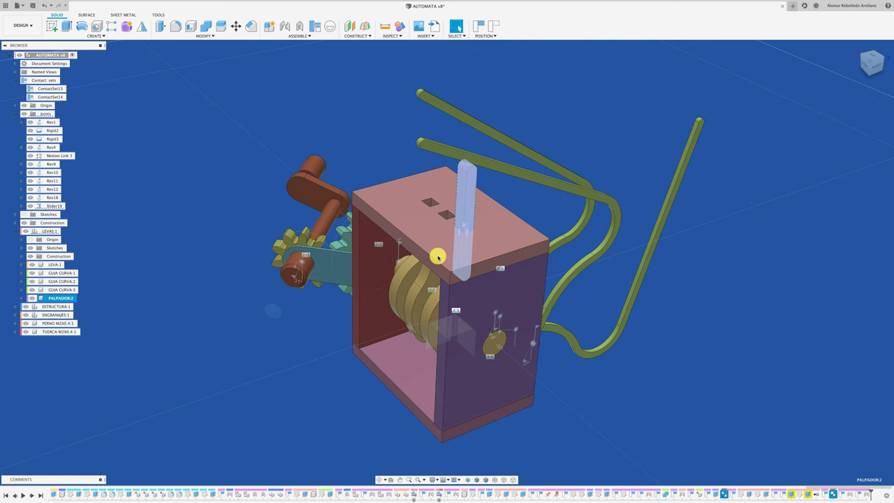
{"action": "left_click_drag", "start_coordinate": [479, 230], "coordinate": [458, 215]}
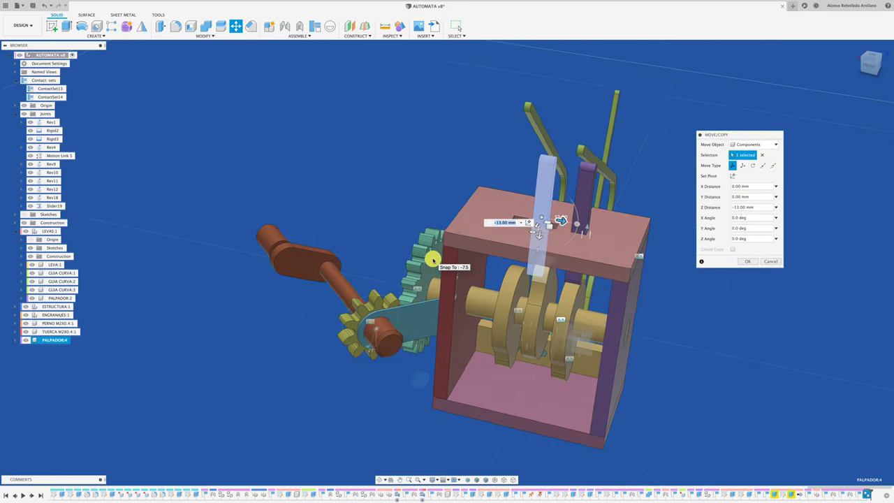
{"action": "middle_click_drag", "start_coordinate": [433, 258], "coordinate": [509, 309], "text": "shift"}
{"action": "left_click_drag", "start_coordinate": [509, 309], "coordinate": [519, 310]}
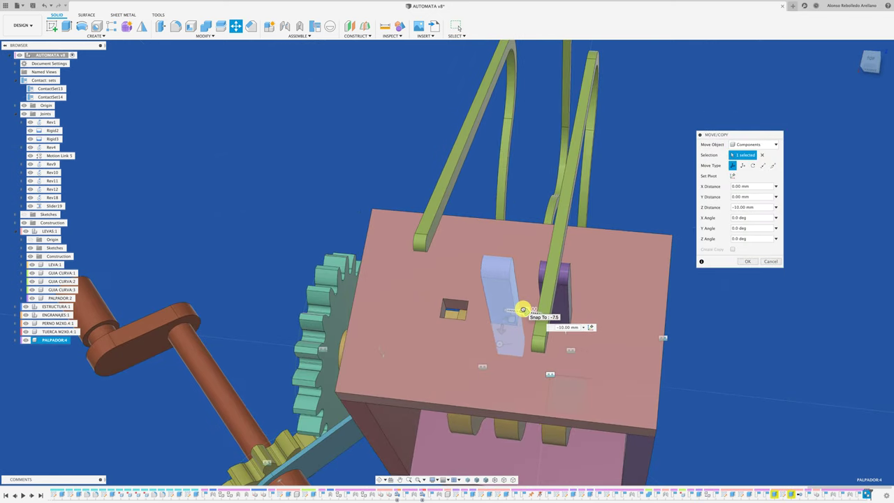
{"action": "scroll", "coordinate": [523, 308], "scroll_direction": "down", "scroll_amount": 3}
{"action": "left_click", "coordinate": [747, 261]}
Turn the cam shaft to test the mechanism, then set Rev1's angle back to 0
{"action": "mouse_move", "coordinate": [478, 275]}
{"action": "middle_mouse_down", "text": "shift"}
{"action": "mouse_move", "coordinate": [391, 269]}
{"action": "mouse_move", "coordinate": [499, 257]}
{"action": "middle_mouse_up", "text": "shift"}
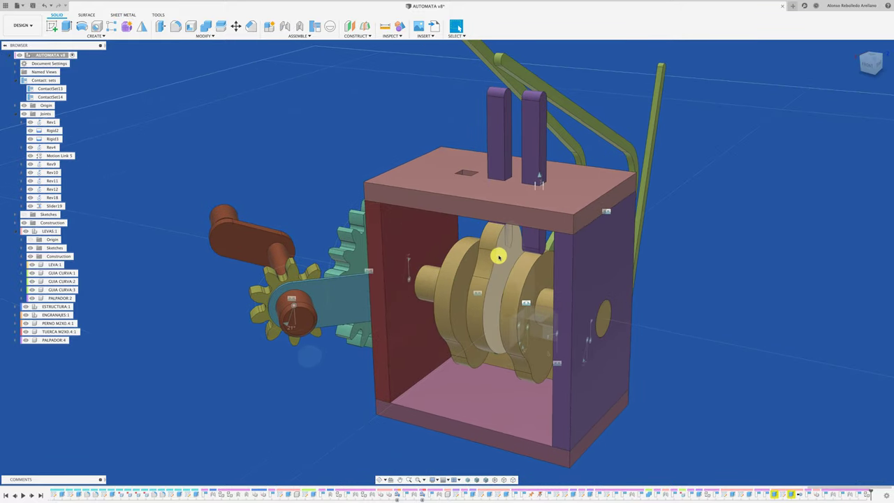
{"action": "mouse_move", "coordinate": [499, 257]}
{"action": "left_mouse_down"}
{"action": "mouse_move", "coordinate": [480, 293]}
{"action": "mouse_move", "coordinate": [497, 342]}
{"action": "mouse_move", "coordinate": [514, 347]}
{"action": "mouse_move", "coordinate": [473, 308]}
{"action": "mouse_move", "coordinate": [437, 298]}
{"action": "left_mouse_up"}
{"action": "type", "text": "0"}
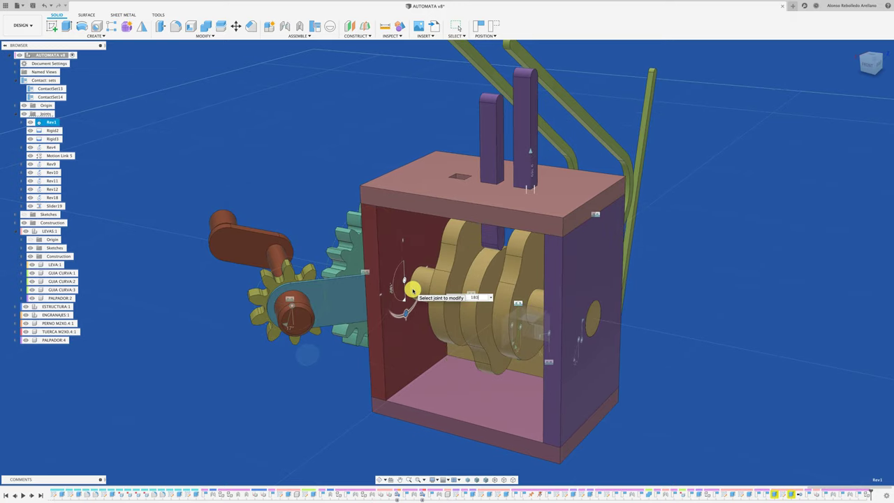
{"action": "scroll", "coordinate": [314, 170], "scroll_direction": "up", "scroll_amount": 2}
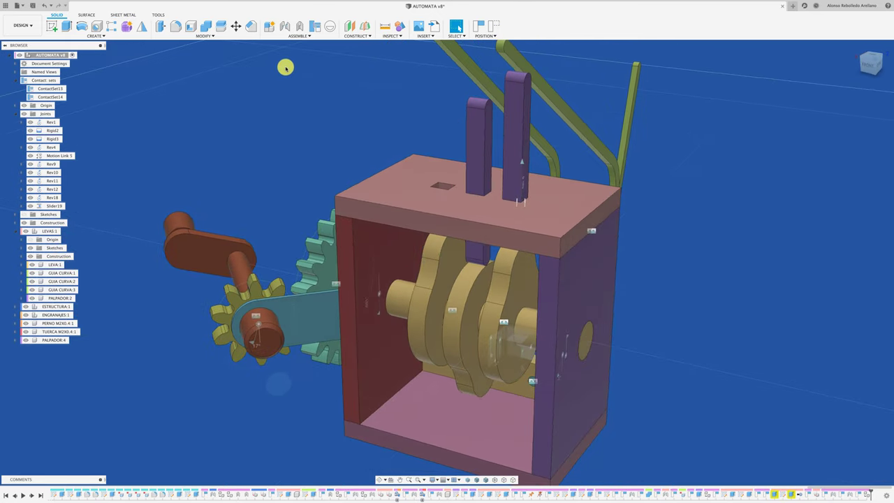
Join PALPADOR:4 to the SUPERIOR:1 slot with slider joint Slider20 and test it by turning the cams
{"action": "key", "text": "j"}
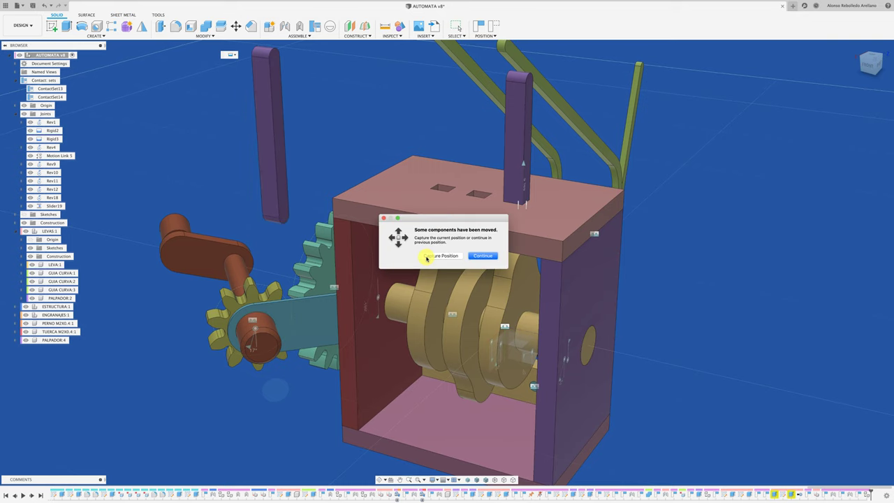
{"action": "left_click", "coordinate": [377, 283]}
{"action": "left_click", "coordinate": [274, 141]}
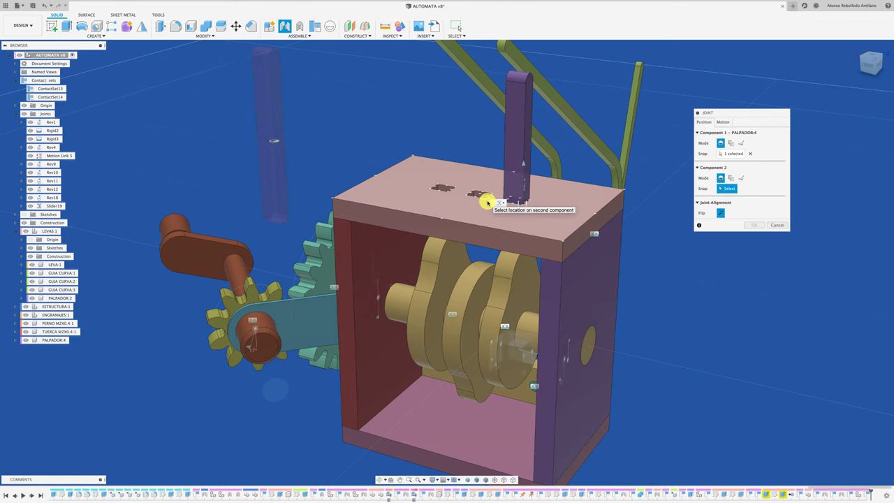
{"action": "left_click", "coordinate": [487, 198]}
{"action": "left_click", "coordinate": [753, 267]}
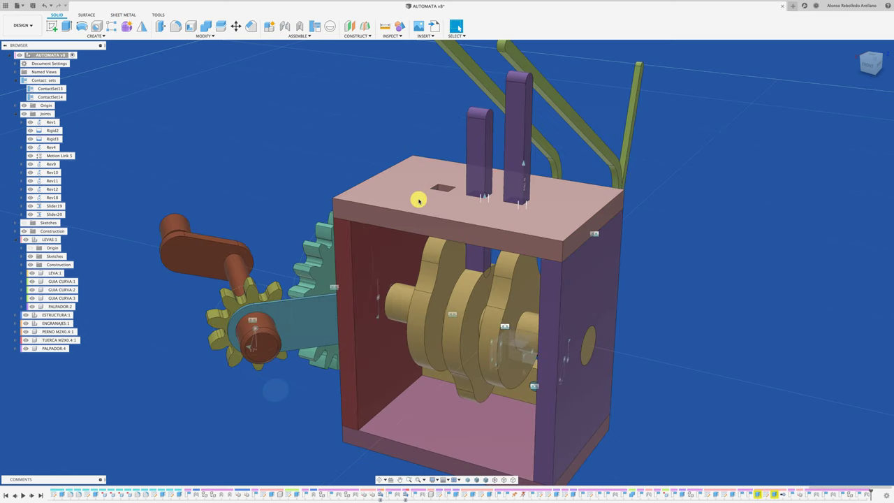
{"action": "mouse_move", "coordinate": [473, 250]}
{"action": "left_mouse_down"}
{"action": "mouse_move", "coordinate": [463, 319]}
{"action": "mouse_move", "coordinate": [319, 140]}
{"action": "left_mouse_up"}
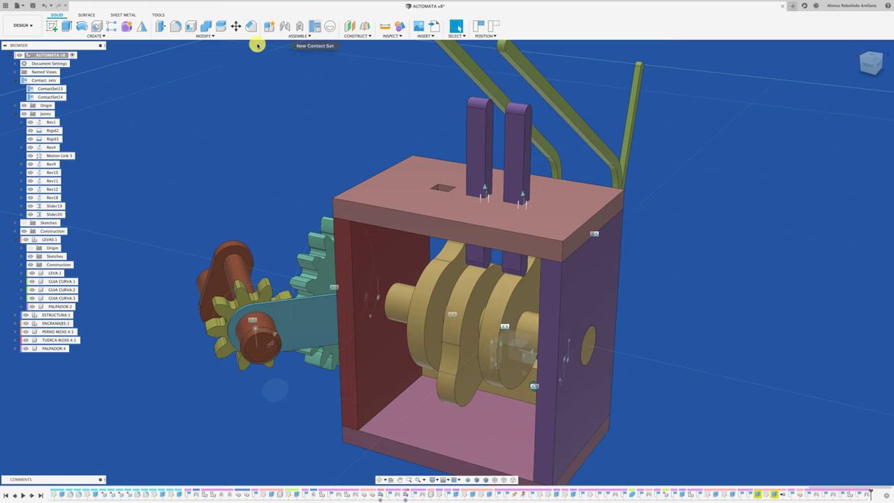
Create contact set ContactSet15 between the new follower PALPADOR:4 and the cam body
{"action": "right_click", "coordinate": [53, 80]}
{"action": "left_click", "coordinate": [70, 89]}
{"action": "left_click", "coordinate": [480, 249]}
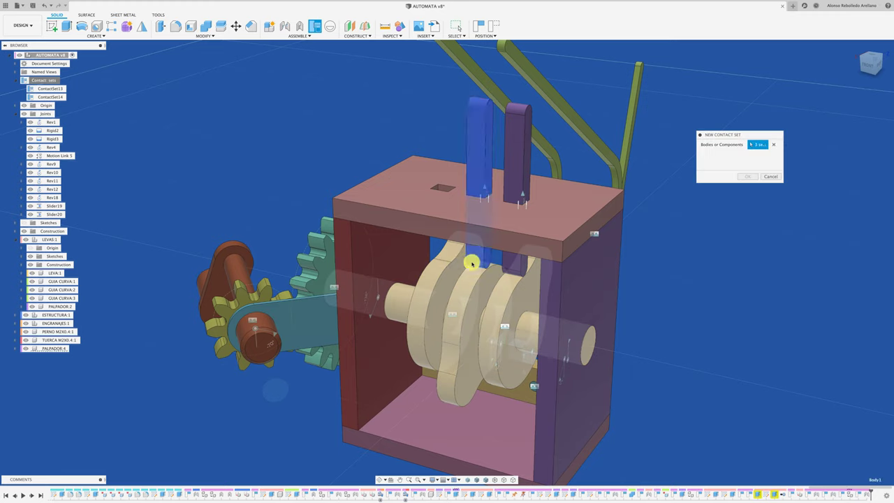
{"action": "left_click", "coordinate": [473, 259]}
{"action": "key", "text": "Return"}
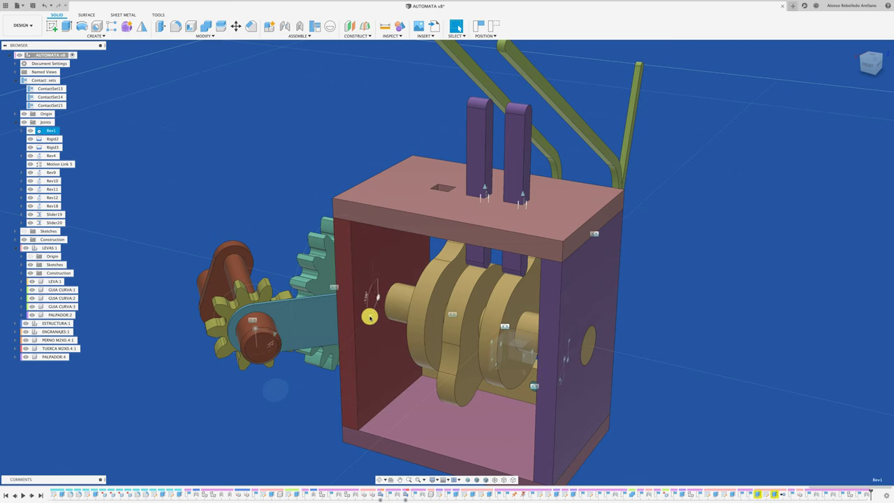
Animate Rev1 and look down on the box top to watch both followers ride the cams
{"action": "right_click", "coordinate": [370, 315]}
{"action": "left_click", "coordinate": [372, 385]}
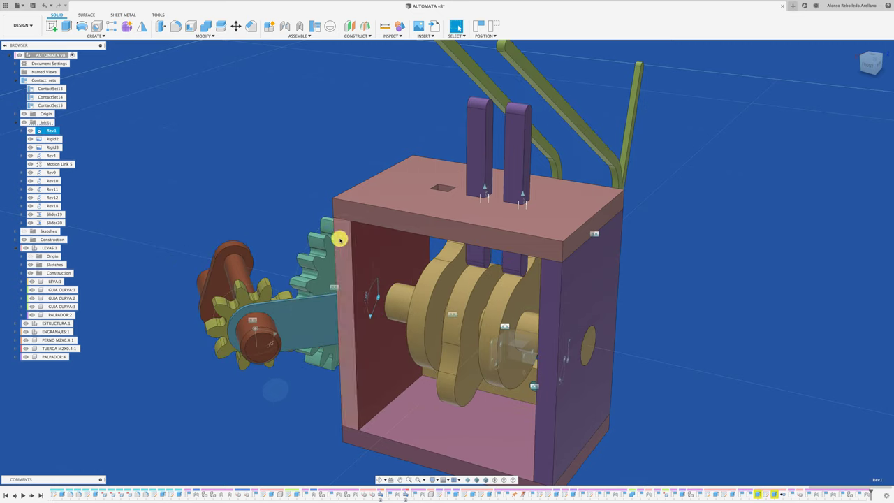
{"action": "scroll", "coordinate": [450, 239], "scroll_direction": "up", "scroll_amount": 3}
{"action": "scroll", "coordinate": [450, 239], "scroll_direction": "down", "scroll_amount": 2}
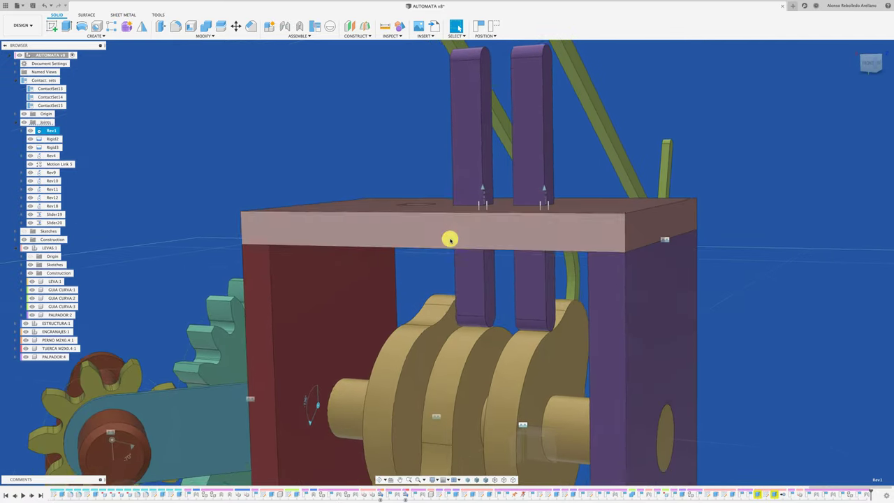
{"action": "middle_click_drag", "start_coordinate": [477, 298], "coordinate": [453, 272], "text": "shift"}
{"action": "scroll", "coordinate": [453, 272], "scroll_direction": "up", "scroll_amount": 5}
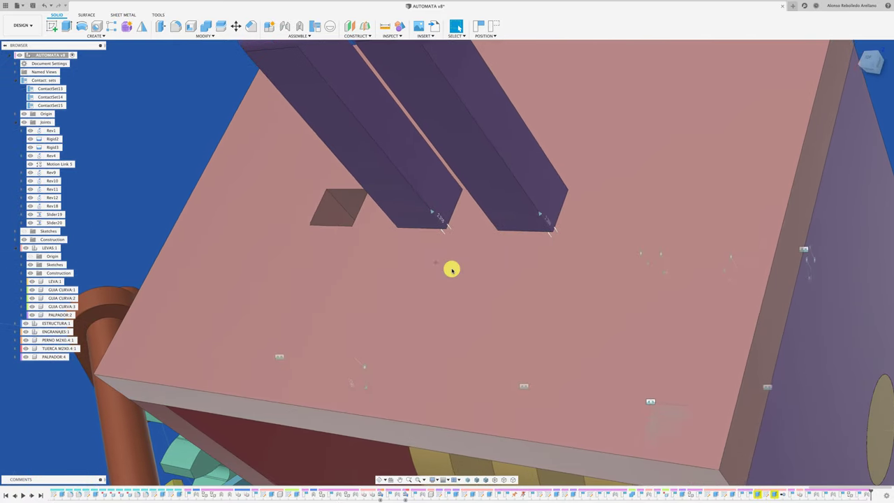
{"action": "scroll", "coordinate": [144, 113], "scroll_direction": "down", "scroll_amount": 3}
{"action": "scroll", "coordinate": [144, 113], "scroll_direction": "up", "scroll_amount": 5, "text": "shift"}
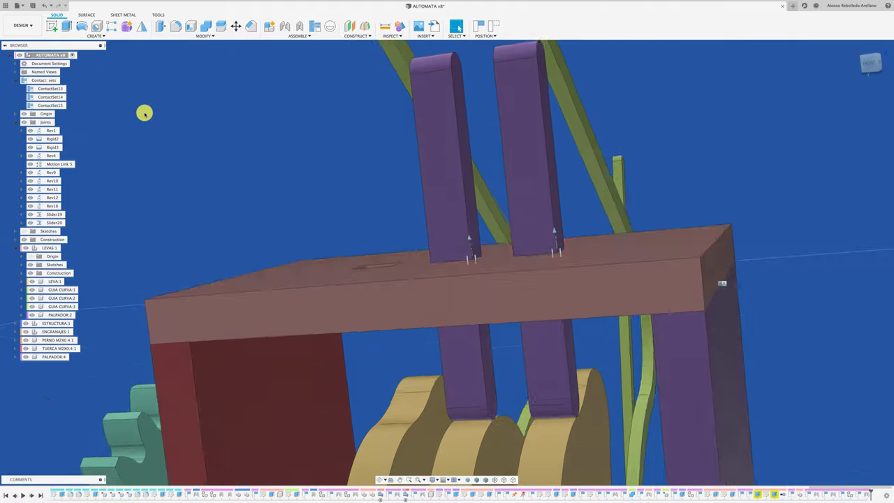
{"action": "scroll", "coordinate": [144, 113], "scroll_direction": "up", "scroll_amount": 4}
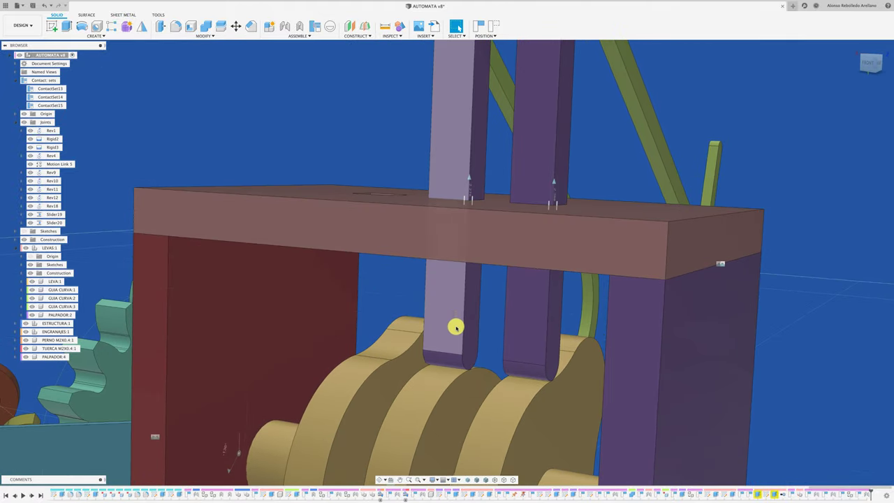
{"action": "mouse_move", "coordinate": [457, 324]}
{"action": "middle_mouse_down", "text": "shift"}
{"action": "mouse_move", "coordinate": [364, 124]}
{"action": "mouse_move", "coordinate": [281, 104]}
{"action": "middle_mouse_up", "text": "shift"}
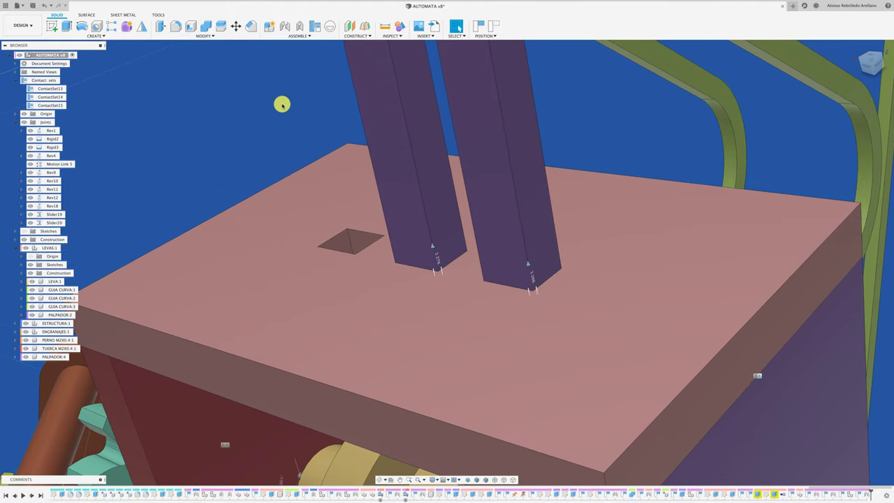
Enable a Rest position in Slider20's joint limits
{"action": "left_click", "coordinate": [70, 222]}
{"action": "left_click", "coordinate": [727, 176]}
{"action": "type", "text": "2.278"}
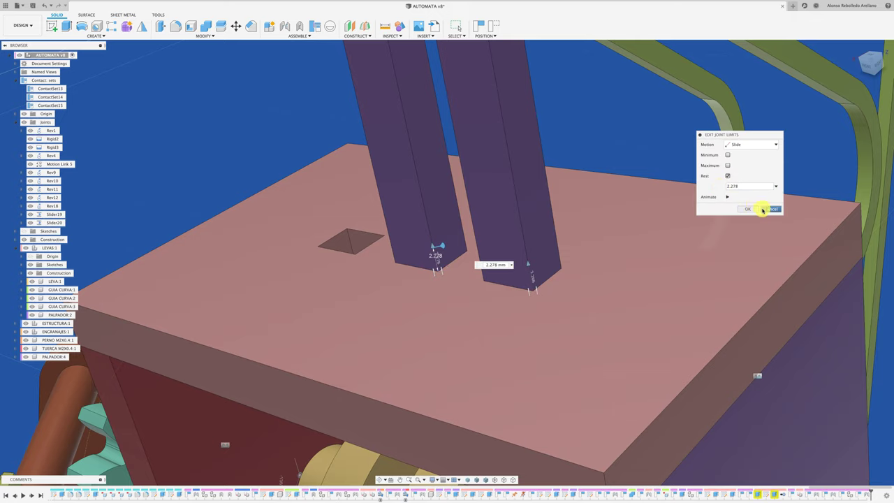
{"action": "left_click", "coordinate": [764, 209]}
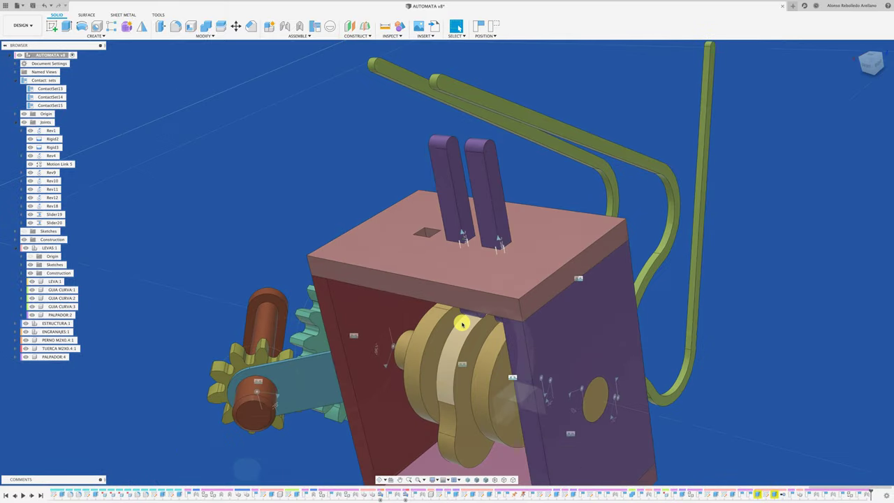
Animate the Rev1 drive to check both followers, then start another new contact set
{"action": "right_click", "coordinate": [397, 288]}
{"action": "left_click", "coordinate": [399, 355]}
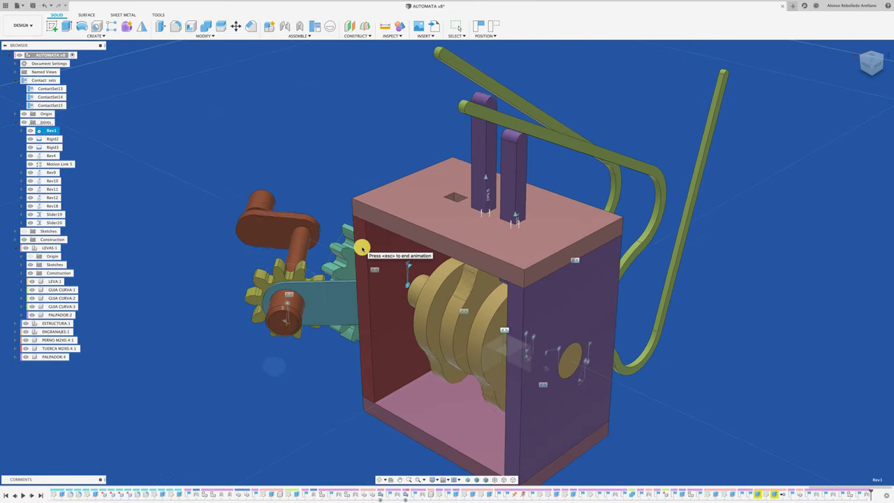
{"action": "key", "text": "Escape"}
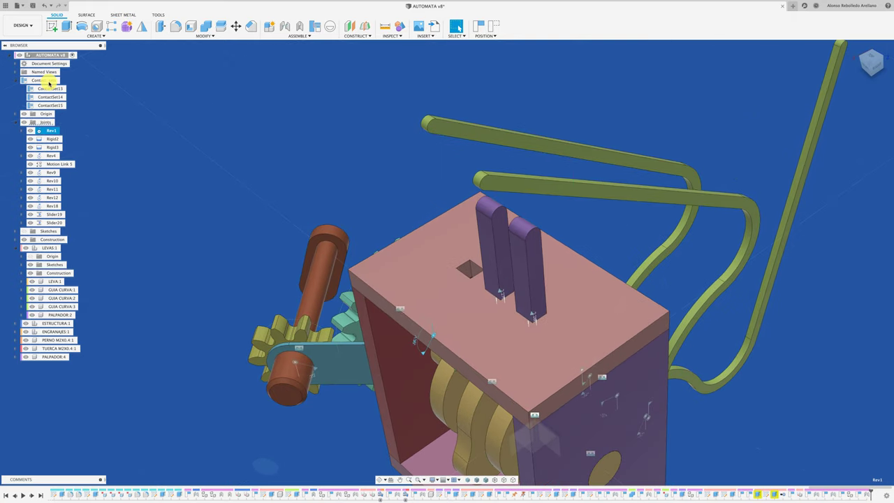
{"action": "left_click", "coordinate": [69, 95]}
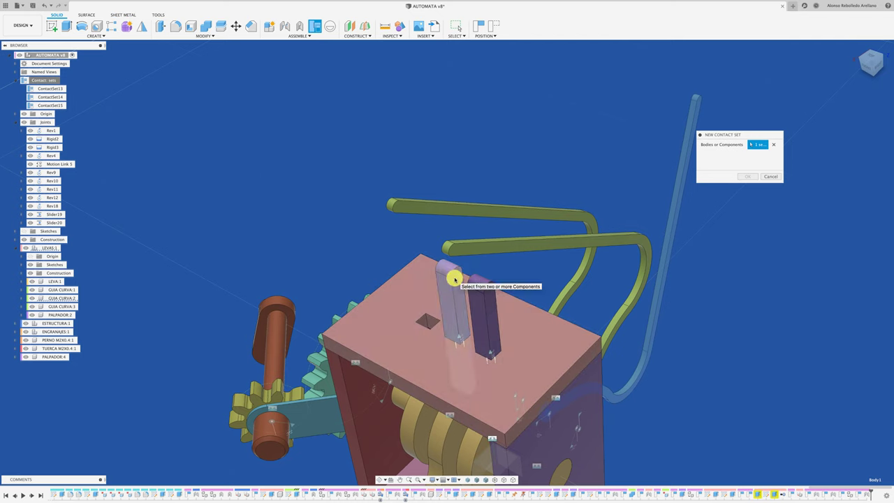
{"action": "left_click", "coordinate": [744, 179]}
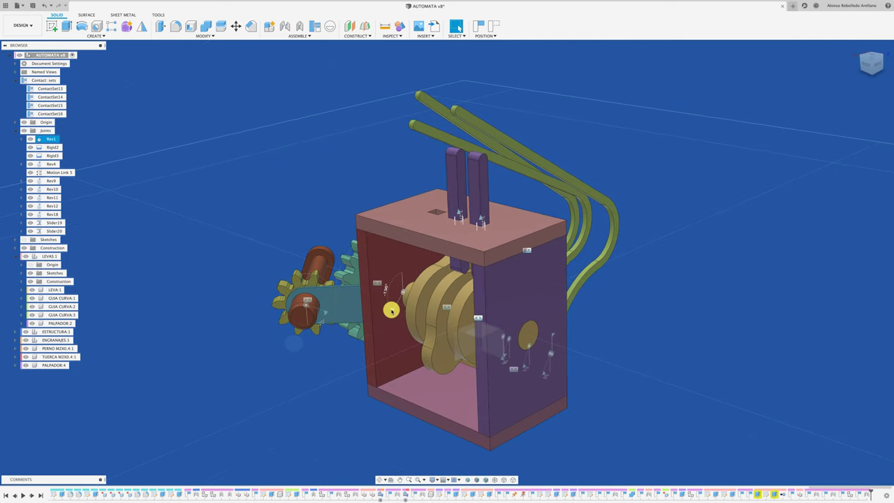
{"action": "right_click", "coordinate": [397, 308]}
{"action": "left_click", "coordinate": [402, 384]}
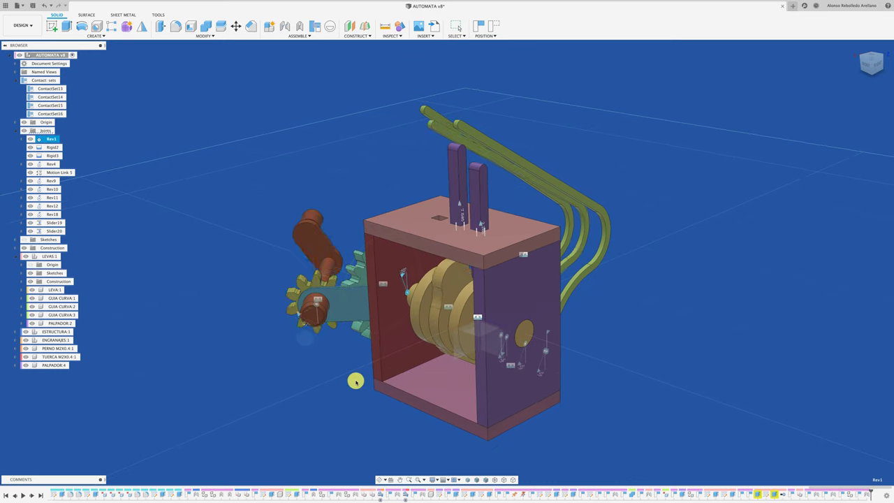
{"action": "middle_click_drag", "start_coordinate": [355, 381], "coordinate": [619, 303], "text": "shift"}
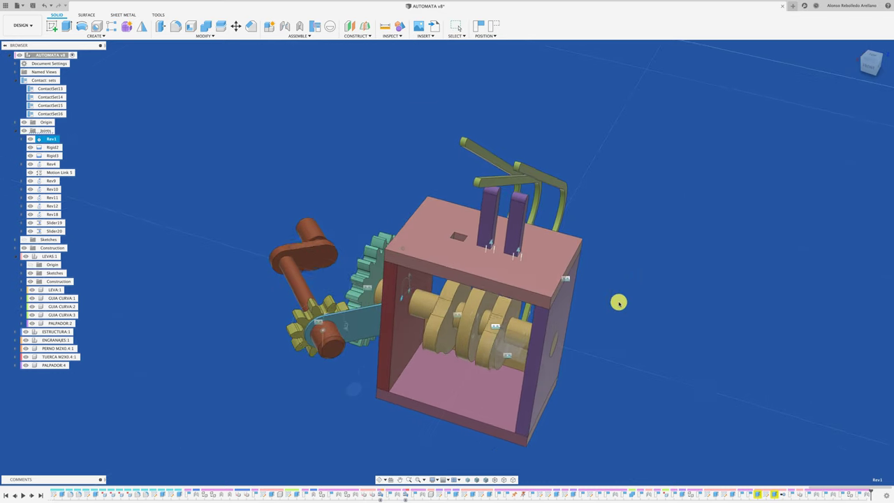
{"action": "middle_click_drag", "start_coordinate": [534, 216], "coordinate": [391, 314], "text": "shift"}
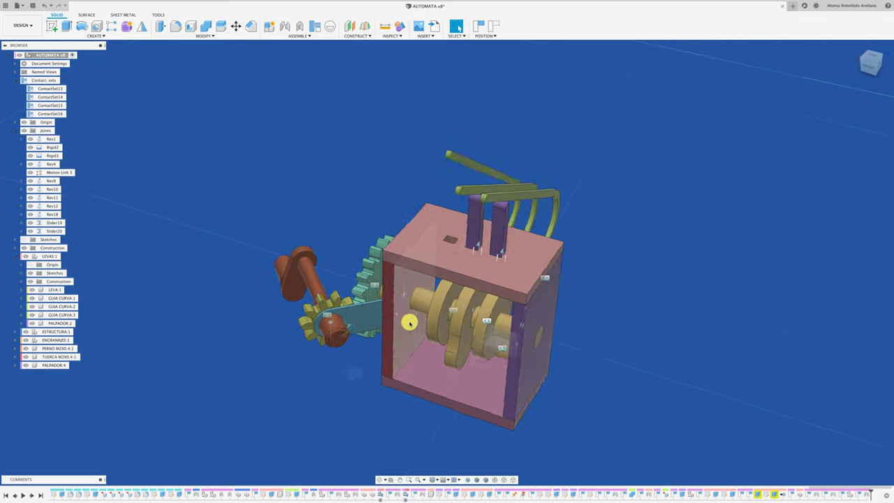
{"action": "right_click", "coordinate": [391, 313]}
{"action": "left_click", "coordinate": [371, 380]}
{"action": "middle_click_drag", "start_coordinate": [371, 380], "coordinate": [340, 373], "text": "shift"}
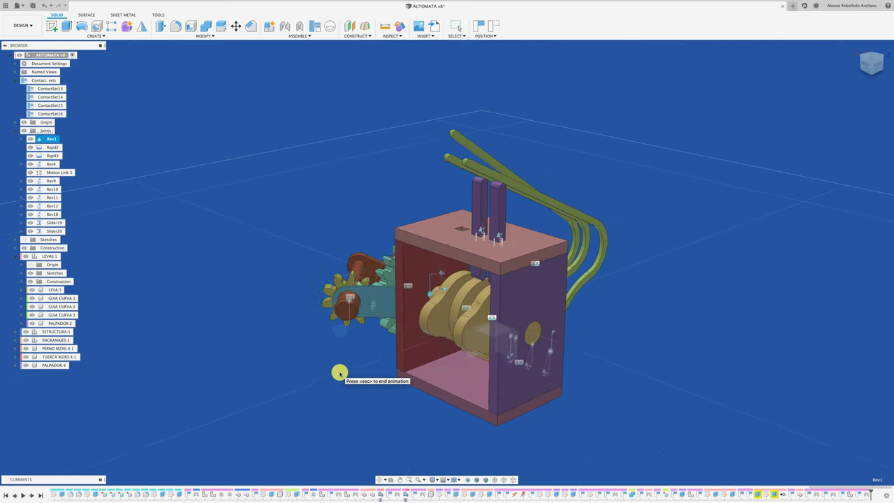
{"action": "key", "text": "Escape"}
{"action": "mouse_move", "coordinate": [307, 306]}
{"action": "middle_mouse_down", "text": "shift"}
{"action": "mouse_move", "coordinate": [433, 313]}
{"action": "mouse_move", "coordinate": [483, 272]}
{"action": "mouse_move", "coordinate": [464, 240]}
{"action": "mouse_move", "coordinate": [496, 204]}
{"action": "middle_mouse_up", "text": "shift"}
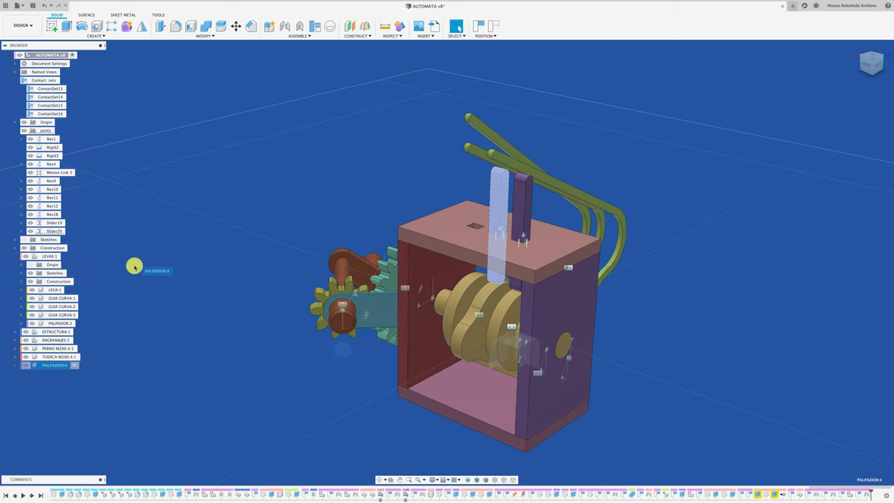
Move PALPADOR:4 into the LEVAS:1 component and test the Rev1 animation
{"action": "left_click_drag", "start_coordinate": [135, 267], "coordinate": [45, 256]}
{"action": "left_click", "coordinate": [423, 260]}
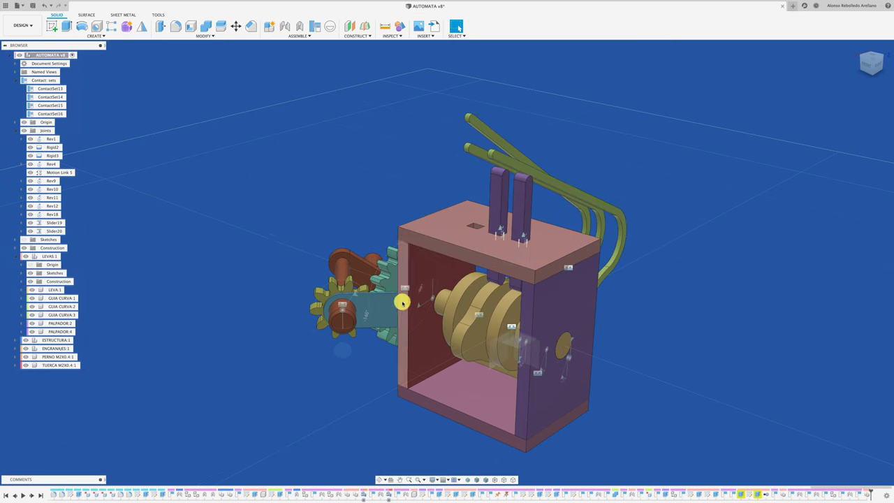
{"action": "right_click", "coordinate": [418, 307]}
{"action": "left_click", "coordinate": [424, 380]}
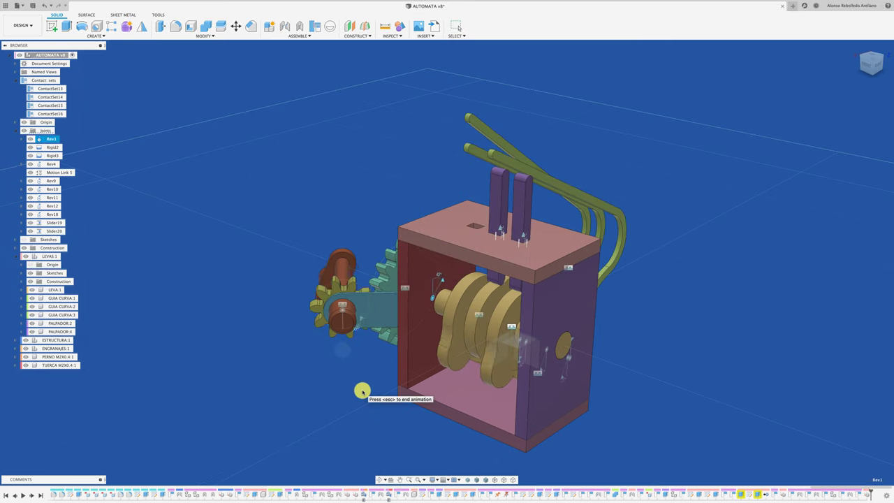
{"action": "key", "text": "Escape"}
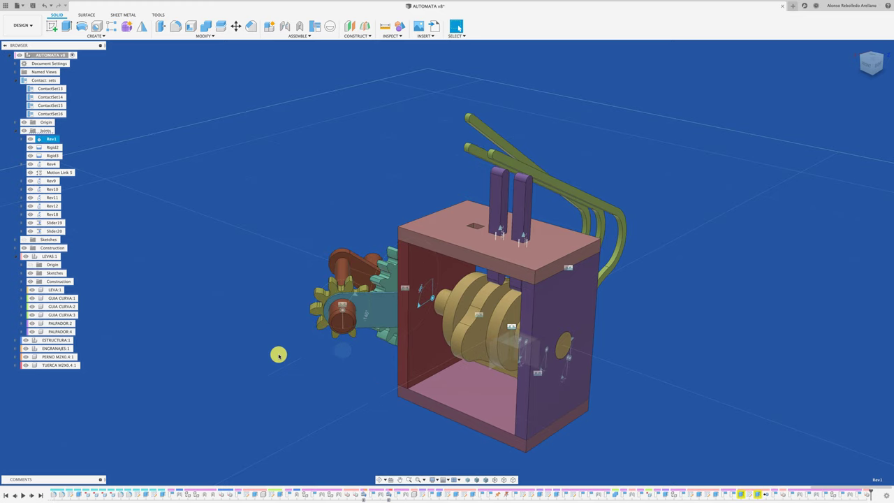
Copy PALPADOR:4 and paste it as PALPADOR:5, shifted -10 mm in Z
{"action": "right_click", "coordinate": [68, 331]}
{"action": "left_click", "coordinate": [142, 319]}
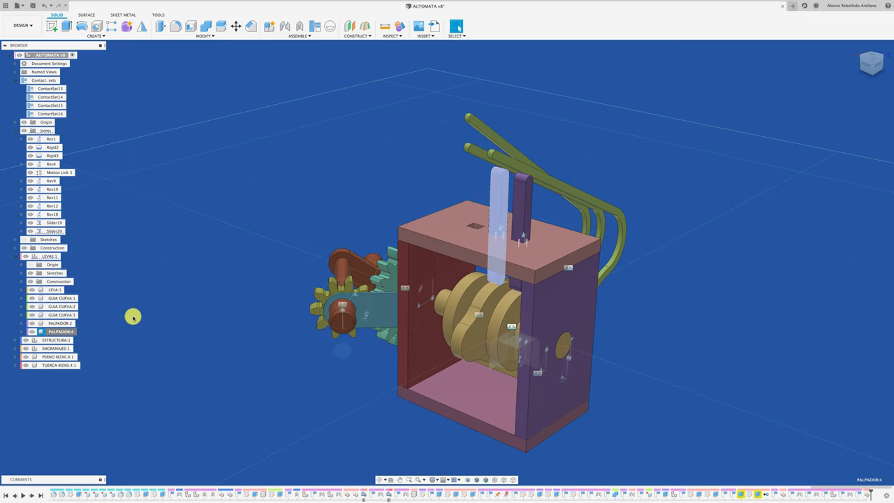
{"action": "key", "text": "ctrl+v"}
{"action": "left_click_drag", "start_coordinate": [511, 236], "coordinate": [490, 224]}
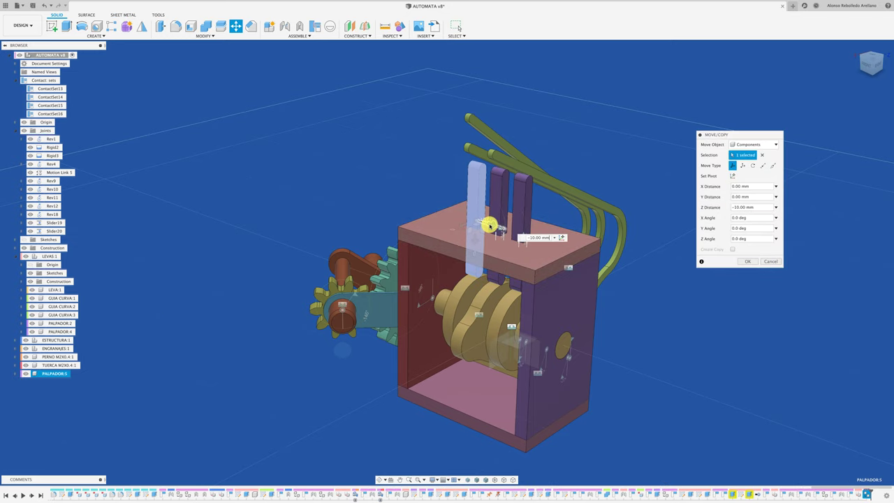
{"action": "left_click", "coordinate": [746, 262]}
{"action": "middle_click_drag", "start_coordinate": [312, 197], "coordinate": [334, 204], "text": "shift"}
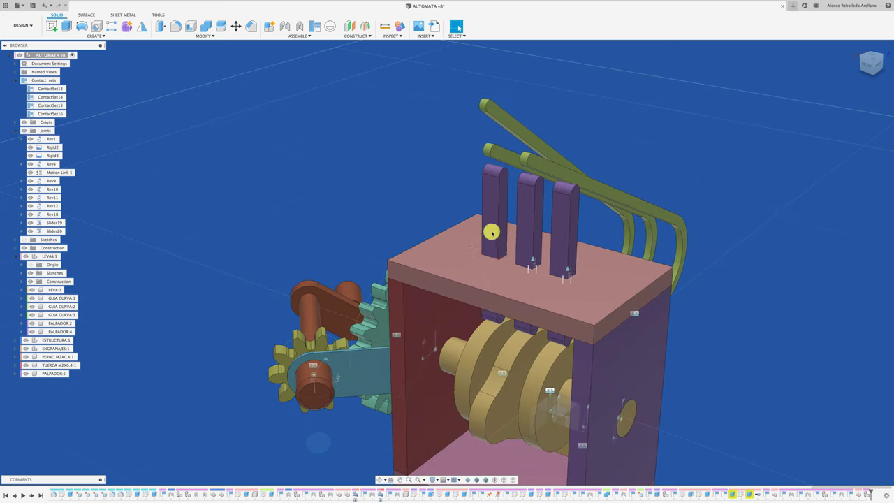
Join PALPADOR:5 to the top plate slot with slider joint Slider21
{"action": "key", "text": "j"}
{"action": "left_click", "coordinate": [447, 255]}
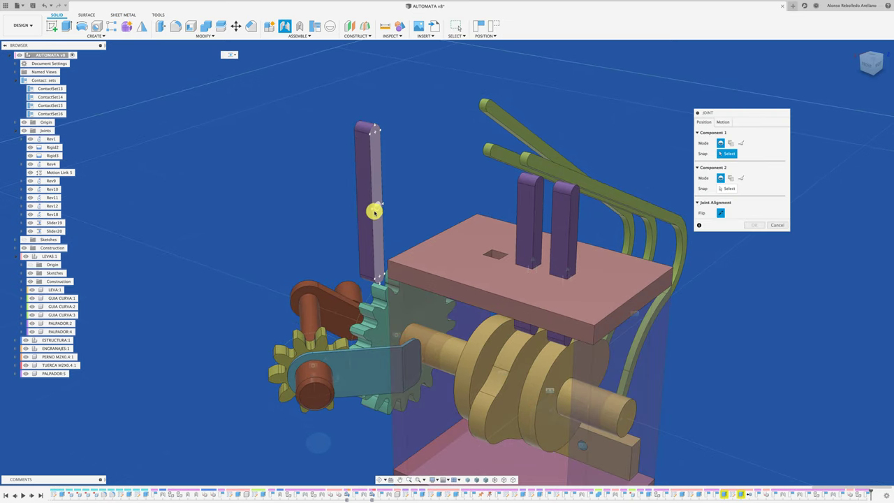
{"action": "left_click", "coordinate": [372, 208]}
{"action": "left_click", "coordinate": [501, 260]}
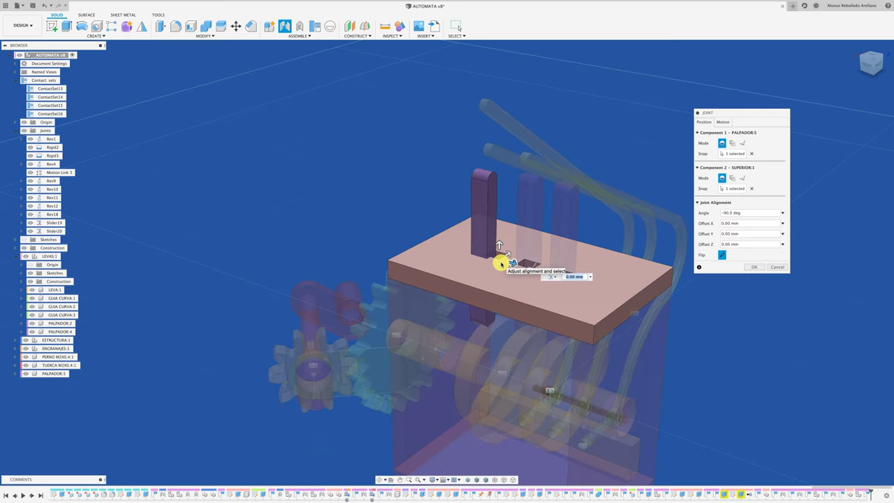
{"action": "left_click", "coordinate": [756, 268]}
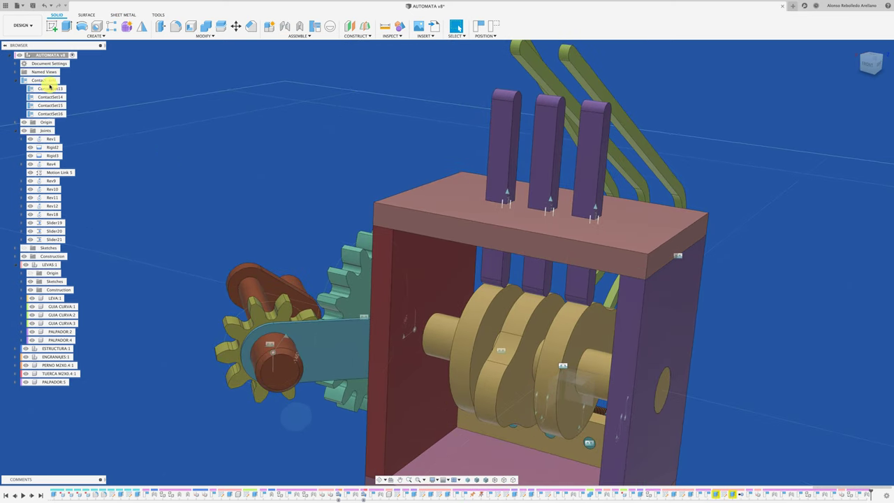
Add ContactSet17 between PALPADOR:5 and the cams, then animate Rev1 to check it
{"action": "left_click", "coordinate": [69, 98]}
{"action": "left_click", "coordinate": [515, 160]}
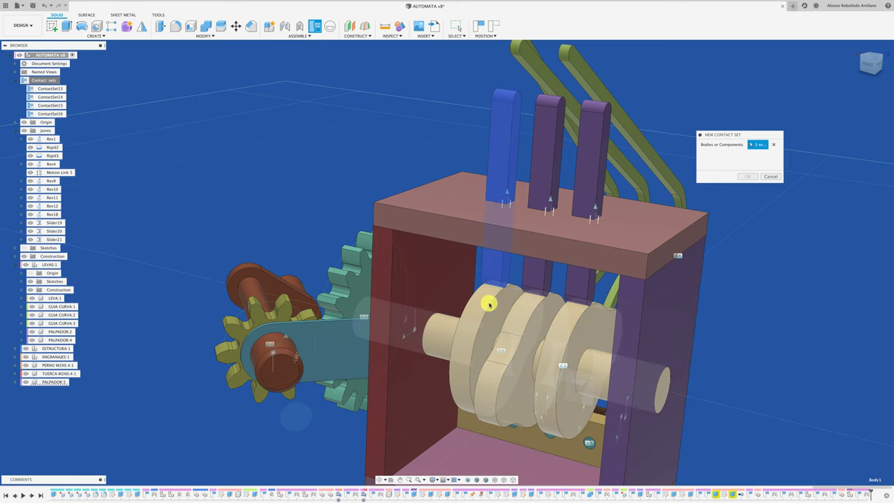
{"action": "left_click", "coordinate": [487, 304]}
{"action": "left_click", "coordinate": [736, 175]}
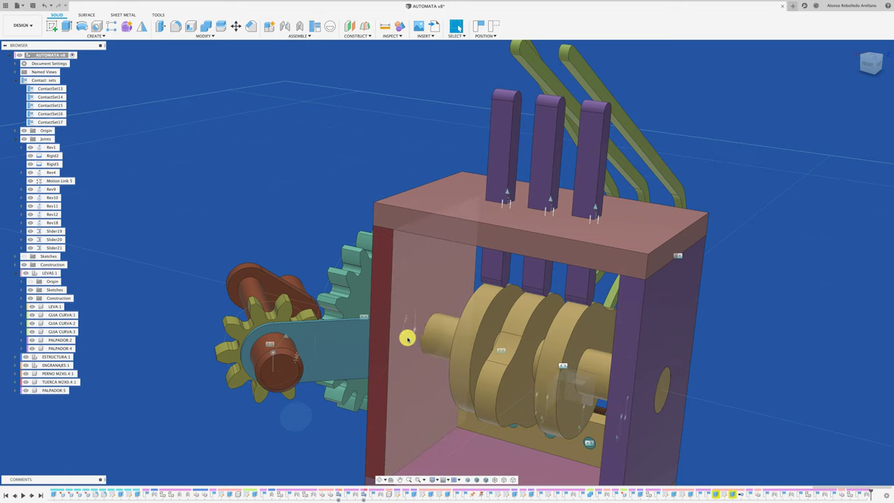
{"action": "right_click", "coordinate": [404, 337]}
{"action": "left_click", "coordinate": [406, 412]}
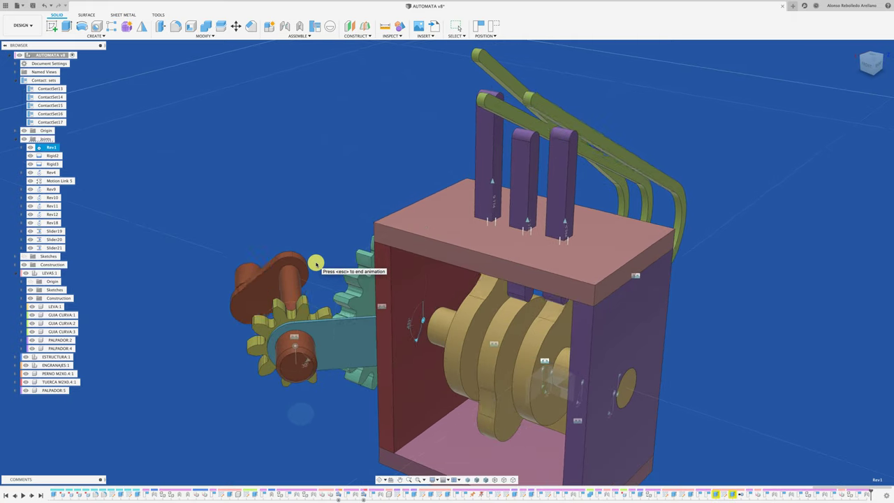
{"action": "scroll", "coordinate": [483, 192], "scroll_direction": "up", "scroll_amount": 4}
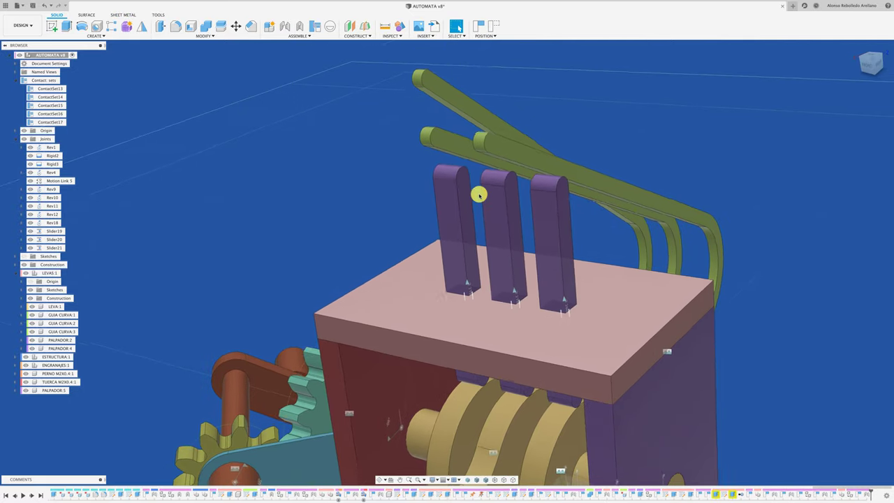
{"action": "left_click", "coordinate": [452, 288]}
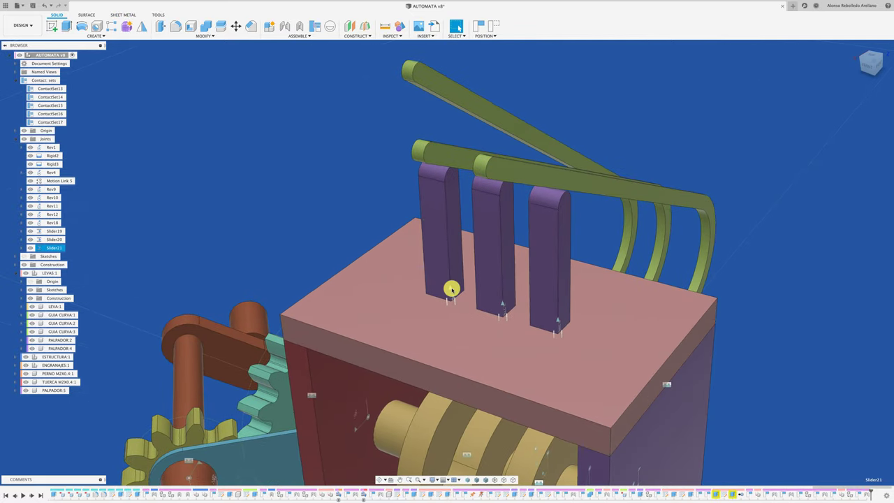
{"action": "right_click", "coordinate": [451, 288]}
{"action": "left_click", "coordinate": [463, 339]}
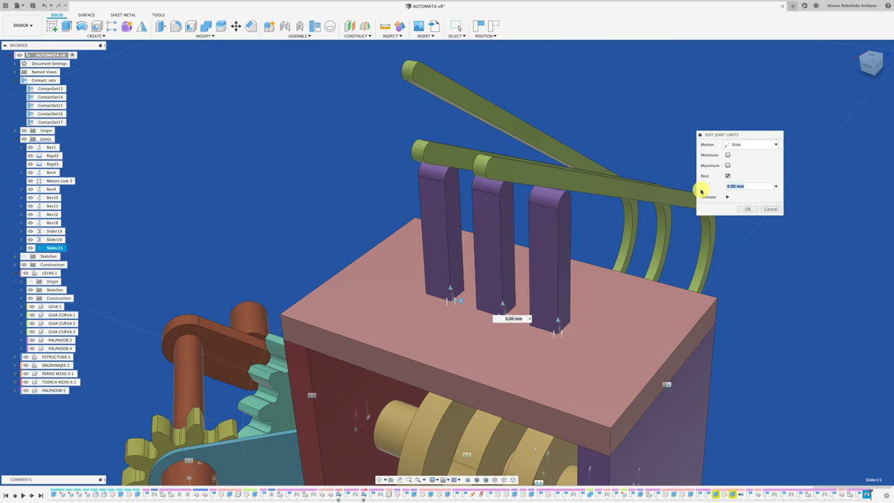
{"action": "left_click", "coordinate": [748, 208]}
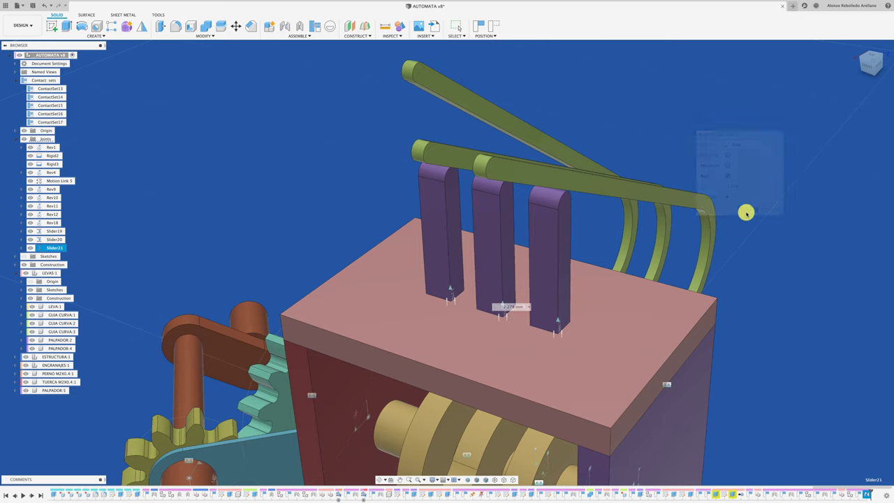
{"action": "middle_click_drag", "start_coordinate": [745, 210], "coordinate": [380, 343], "text": "shift"}
{"action": "right_click", "coordinate": [386, 369]}
{"action": "left_click", "coordinate": [397, 443]}
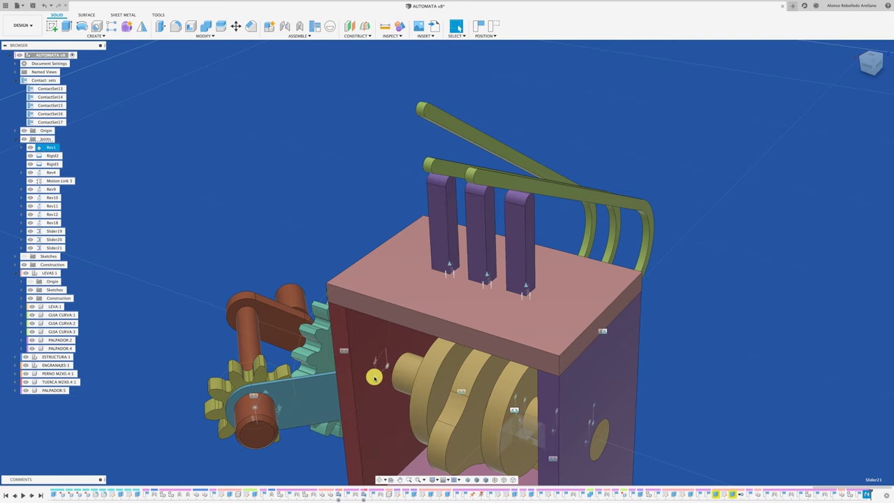
{"action": "right_click", "coordinate": [374, 371]}
{"action": "left_click", "coordinate": [374, 452]}
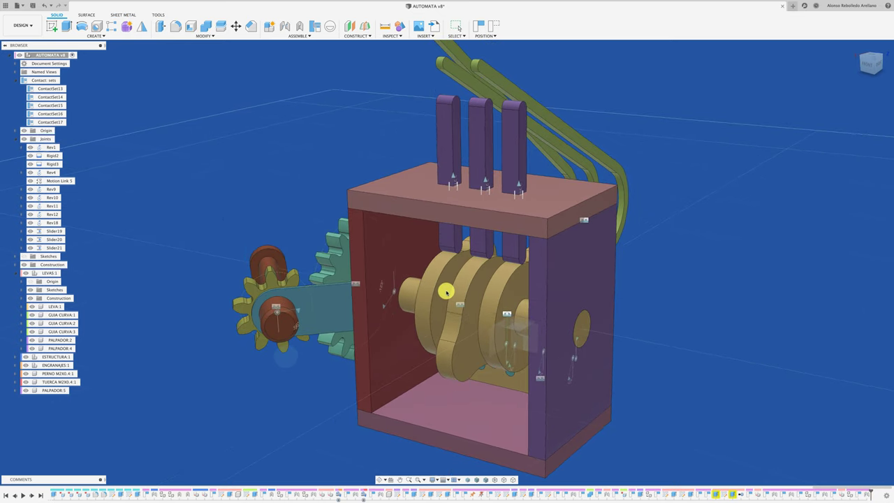
{"action": "key", "text": "Escape"}
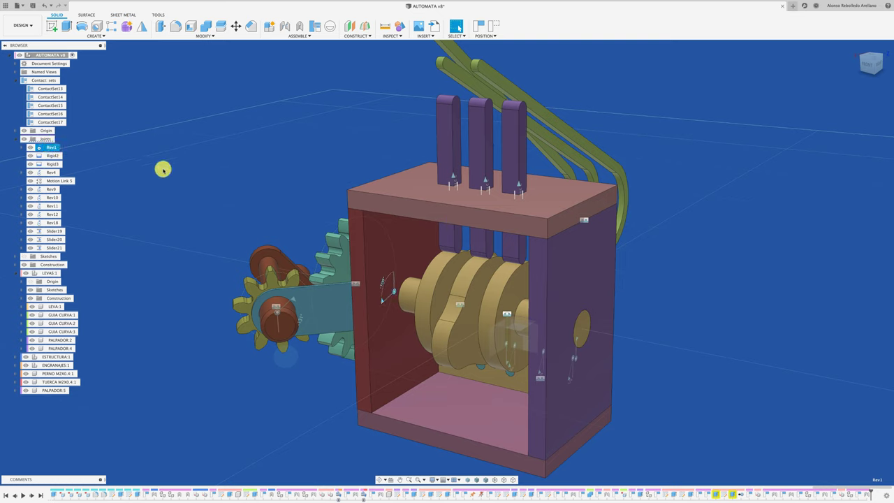
Animate the LEVAS joint and orbit down onto the box top and follower arms
{"action": "right_click", "coordinate": [54, 148]}
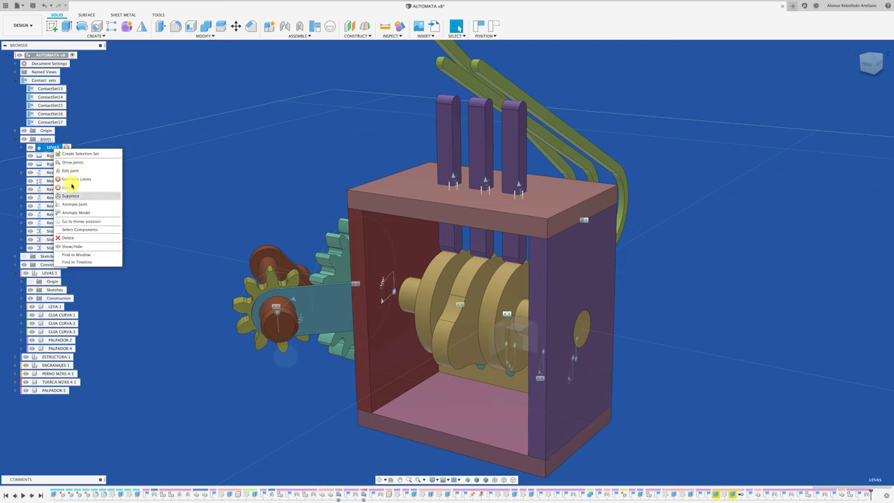
{"action": "left_click", "coordinate": [82, 221]}
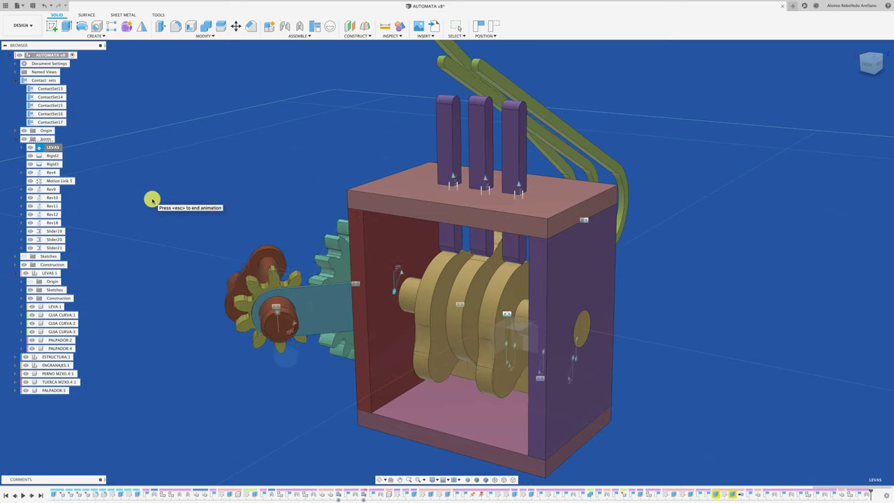
{"action": "mouse_move", "coordinate": [156, 198]}
{"action": "middle_mouse_down", "text": "shift"}
{"action": "mouse_move", "coordinate": [158, 174]}
{"action": "mouse_move", "coordinate": [251, 146]}
{"action": "middle_mouse_up", "text": "shift"}
{"action": "scroll", "coordinate": [399, 198], "scroll_direction": "up", "scroll_amount": 5}
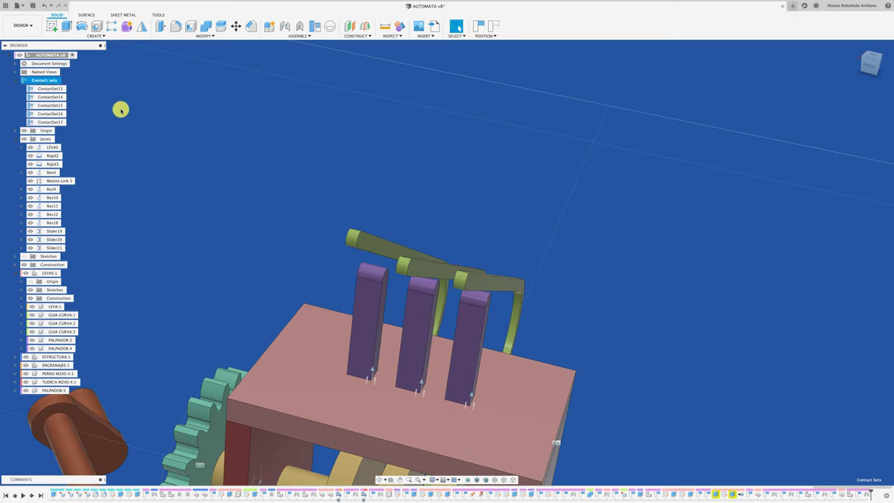
Create new contact set ContactSet18 with the selected part
{"action": "left_click", "coordinate": [64, 99]}
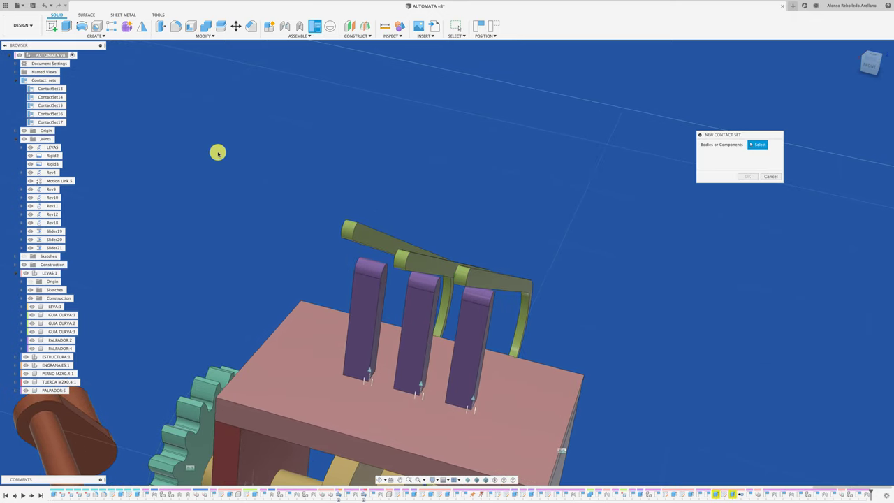
{"action": "left_click", "coordinate": [362, 249]}
{"action": "left_click", "coordinate": [747, 176]}
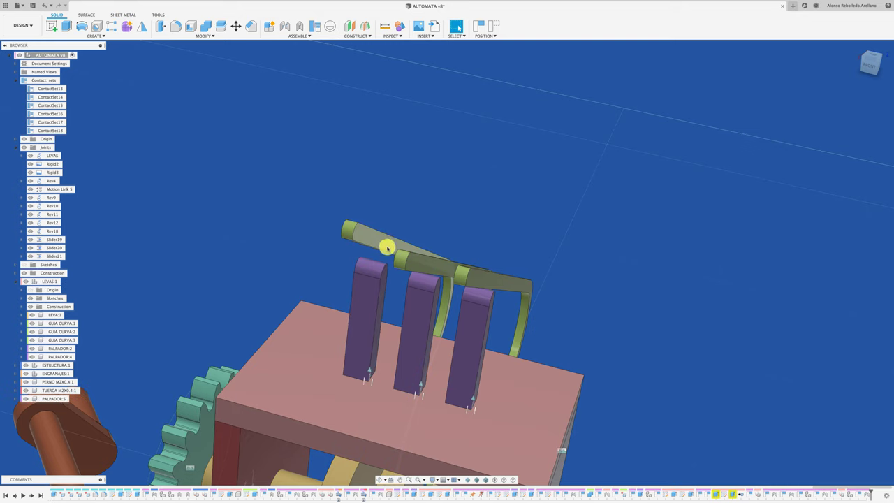
Animate the LEVAS joint again over the whole mechanism and return to the home view
{"action": "scroll", "coordinate": [396, 239], "scroll_direction": "down", "scroll_amount": 3}
{"action": "middle_click_drag", "start_coordinate": [415, 210], "coordinate": [331, 291], "text": "shift"}
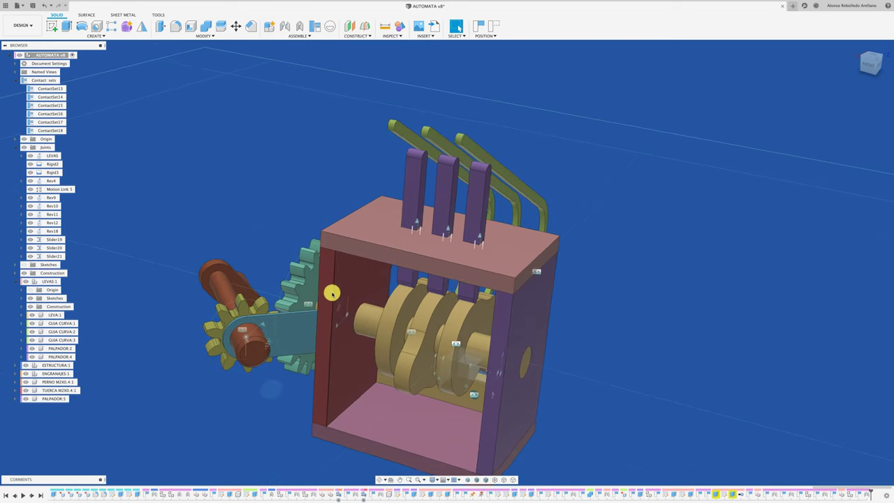
{"action": "right_click", "coordinate": [51, 160]}
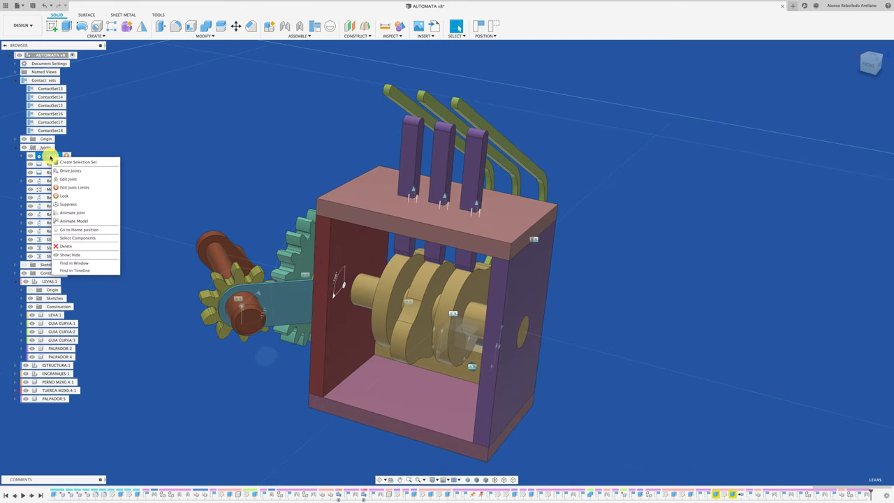
{"action": "left_click", "coordinate": [80, 222]}
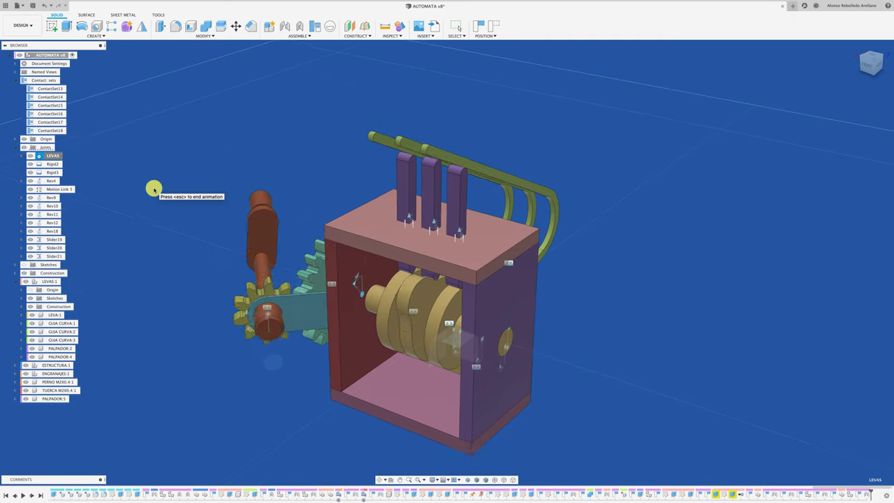
{"action": "left_click", "coordinate": [857, 48]}
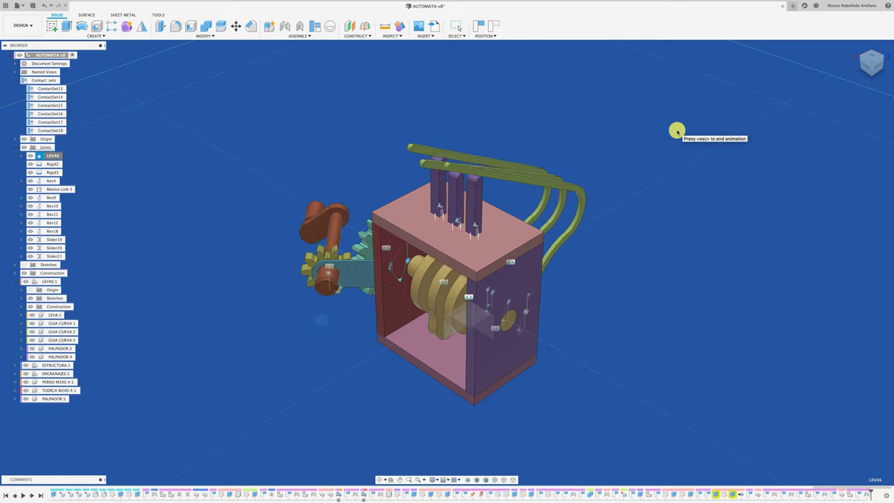